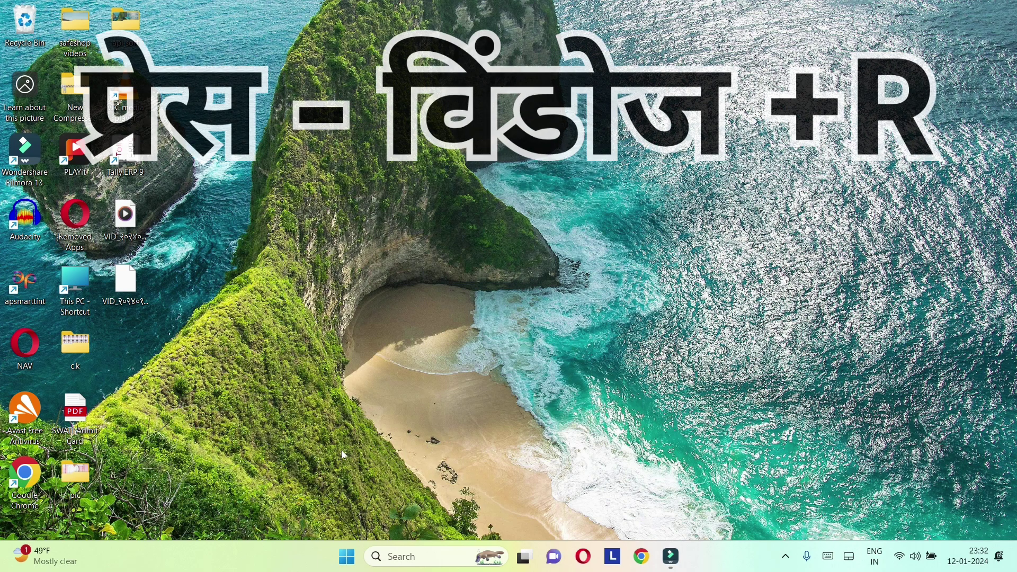
Open the Windows Run dialog with Windows+R
{"action": "key", "text": "super+r"}
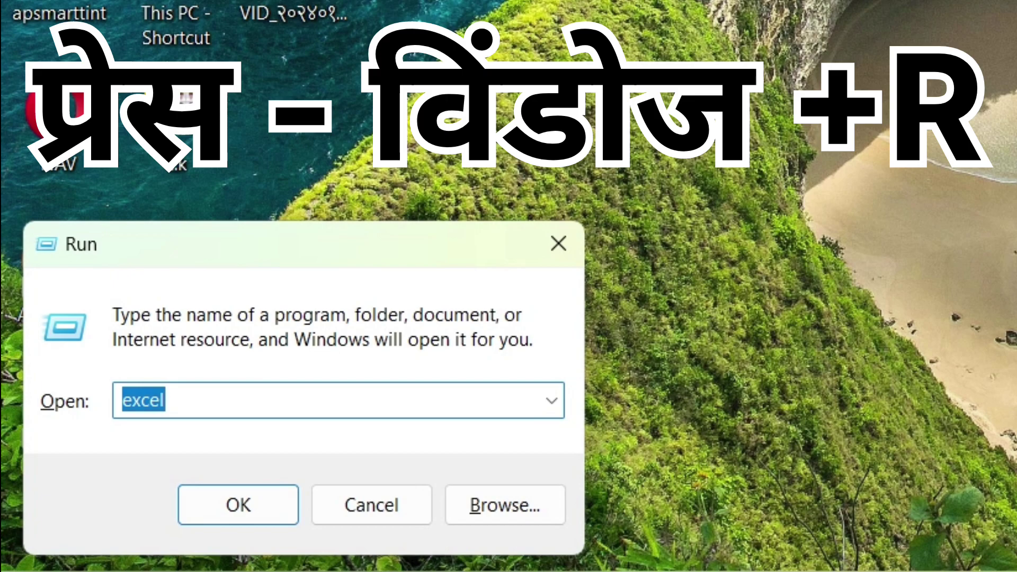
Launch Excel from the Run box using 'excel' and create a blank workbook, Book1
{"action": "left_click", "coordinate": [179, 402]}
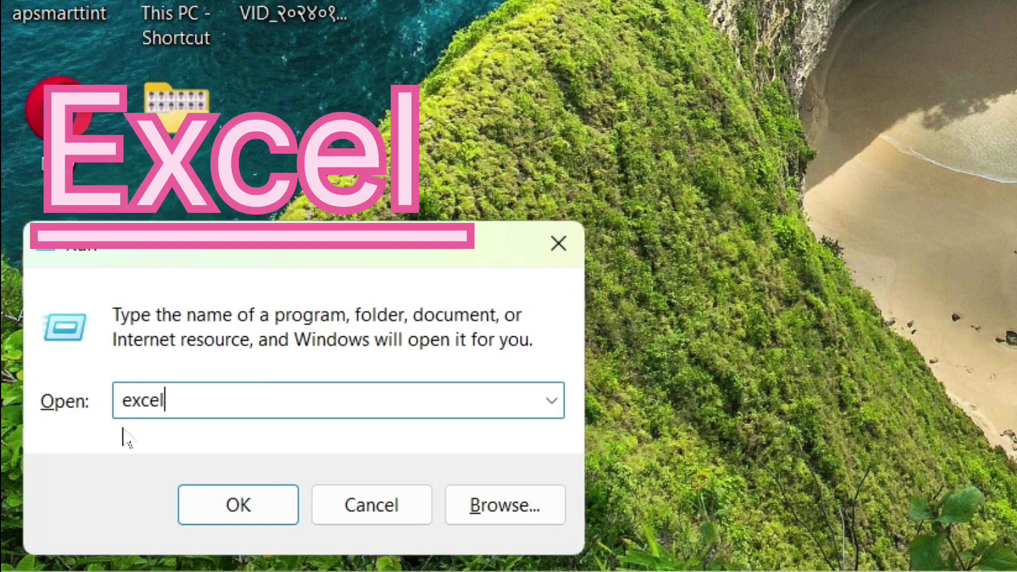
{"action": "left_click", "coordinate": [238, 504]}
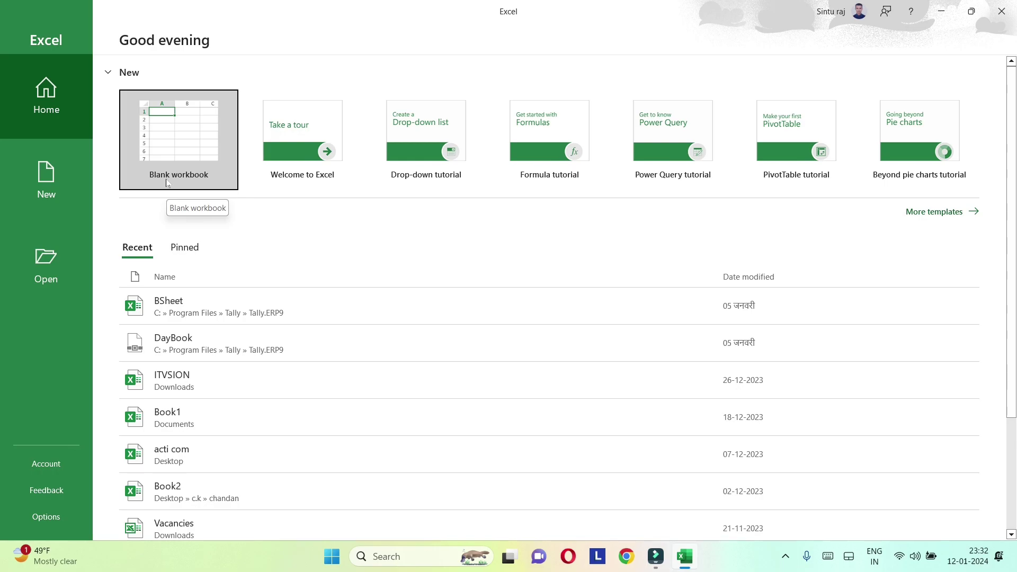
{"action": "left_click", "coordinate": [200, 148]}
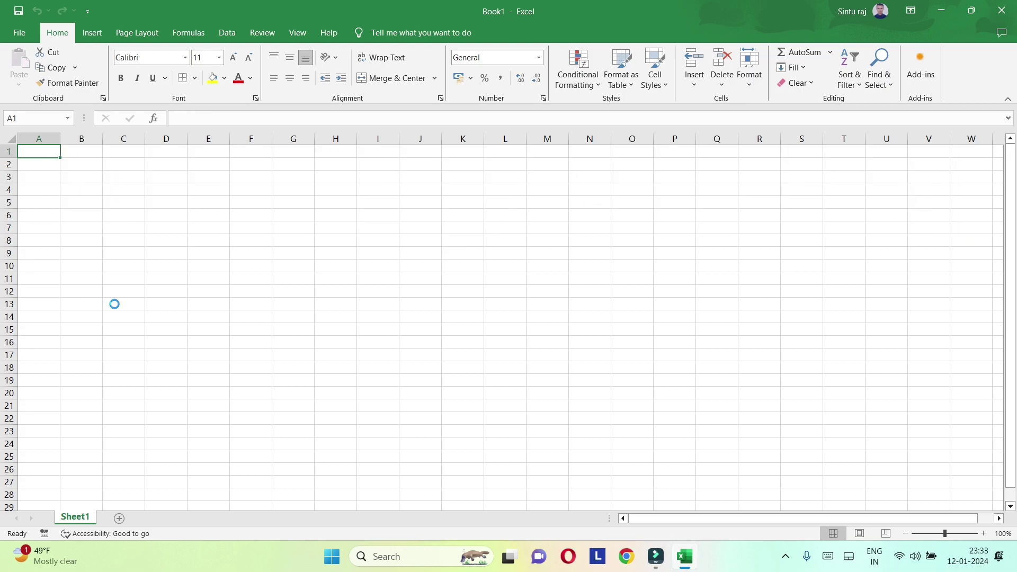
Zoom Sheet1 to 190% and move along row 1, ending back at cell A1
{"action": "scroll", "coordinate": [115, 305], "scroll_direction": "up", "scroll_amount": 9}
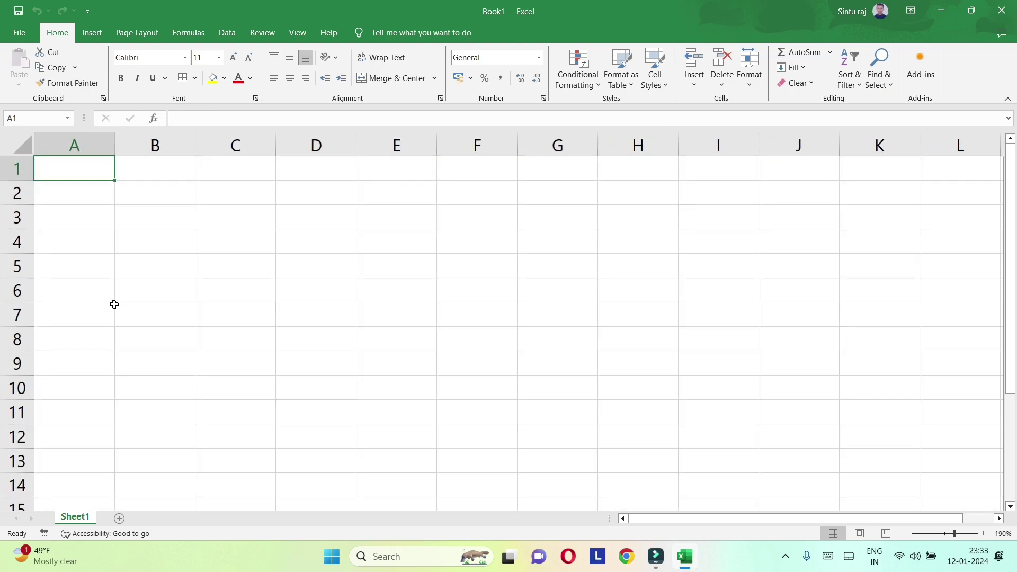
{"action": "left_click", "coordinate": [92, 196]}
{"action": "left_click", "coordinate": [84, 170]}
{"action": "left_click", "coordinate": [158, 168]}
{"action": "left_click", "coordinate": [216, 170]}
{"action": "left_click", "coordinate": [324, 175]}
{"action": "left_click", "coordinate": [398, 176]}
{"action": "left_click", "coordinate": [483, 172]}
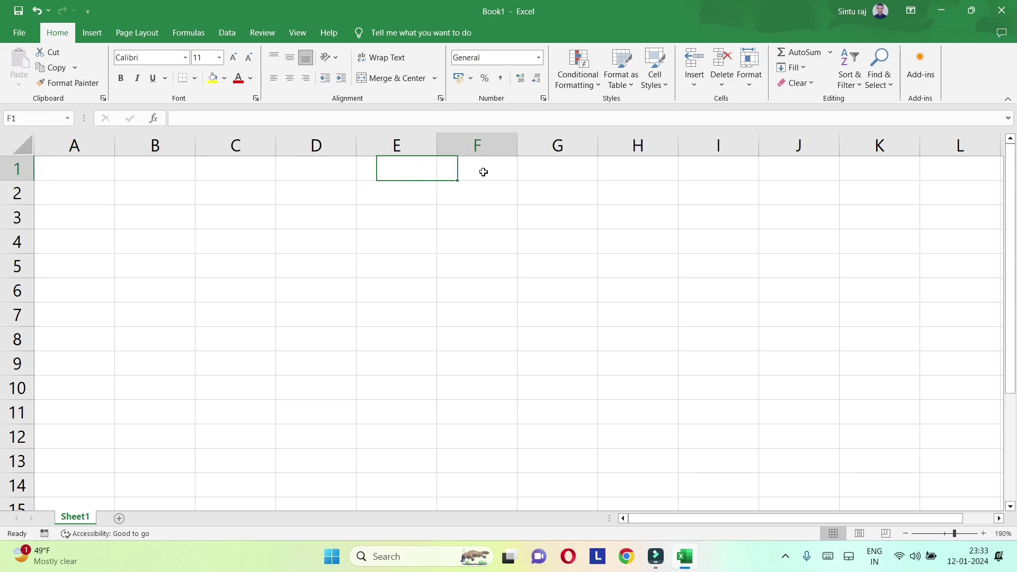
{"action": "left_click", "coordinate": [383, 166]}
{"action": "left_click", "coordinate": [321, 167]}
{"action": "left_click", "coordinate": [252, 167]}
{"action": "left_click", "coordinate": [164, 166]}
{"action": "left_click", "coordinate": [95, 173]}
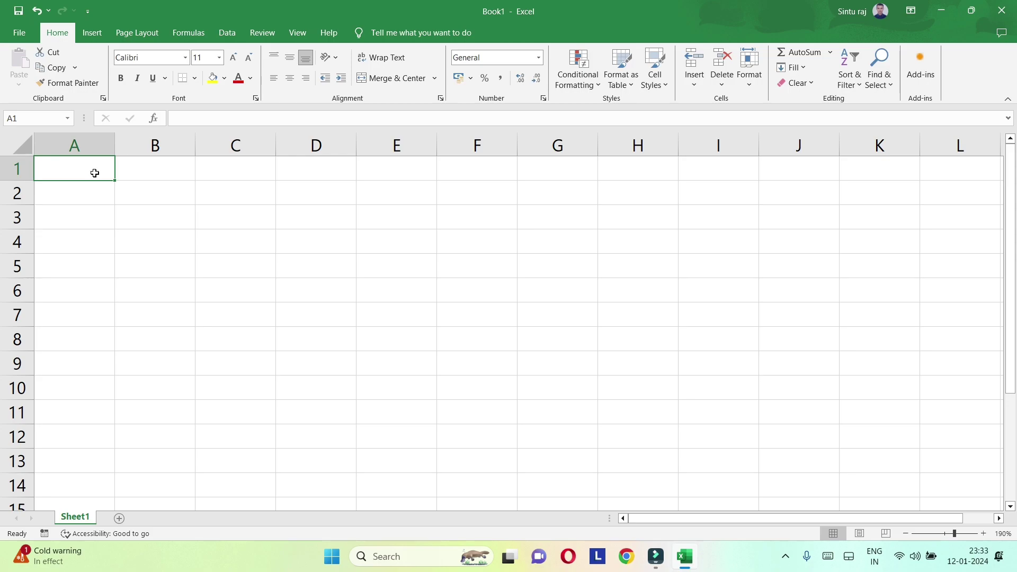
Type the headers Sr no, Student Name, Math and Science into A1 through D1
{"action": "type", "text": "Sr"}
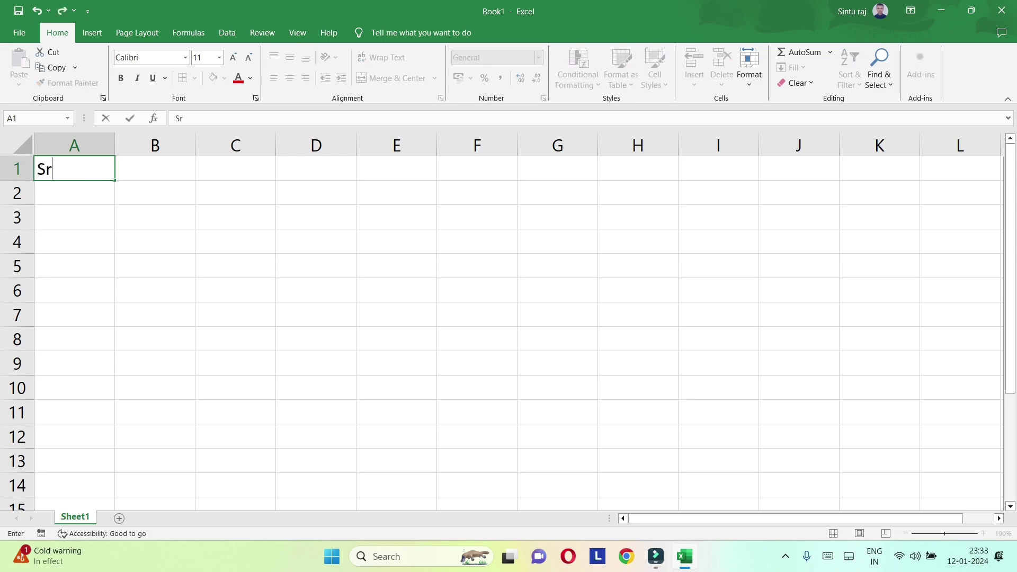
{"action": "type", "text": " no"}
{"action": "key", "text": "Tab"}
{"action": "type", "text": "Student Name"}
{"action": "key", "text": "ctrl+Return"}
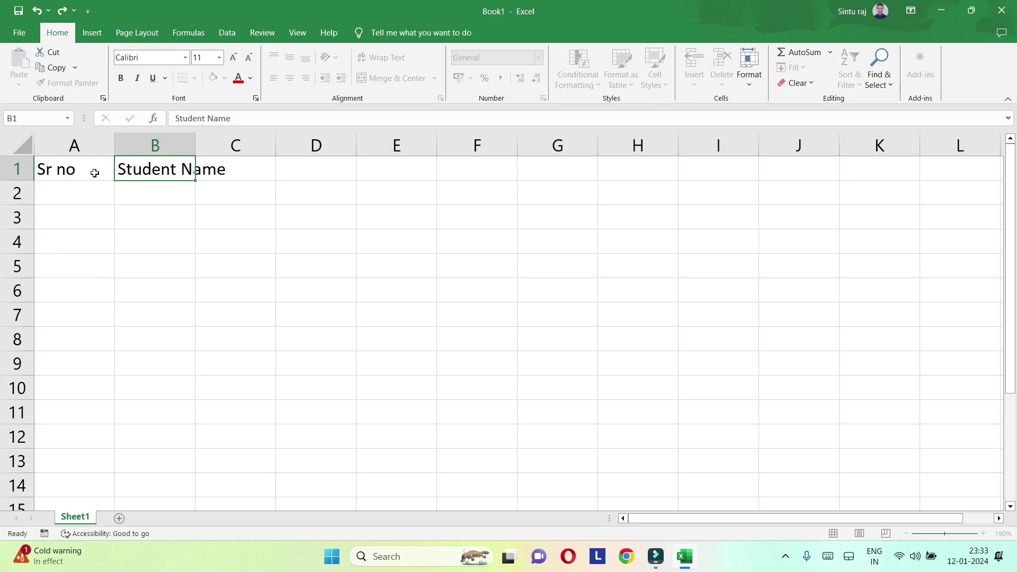
{"action": "key", "text": "Tab"}
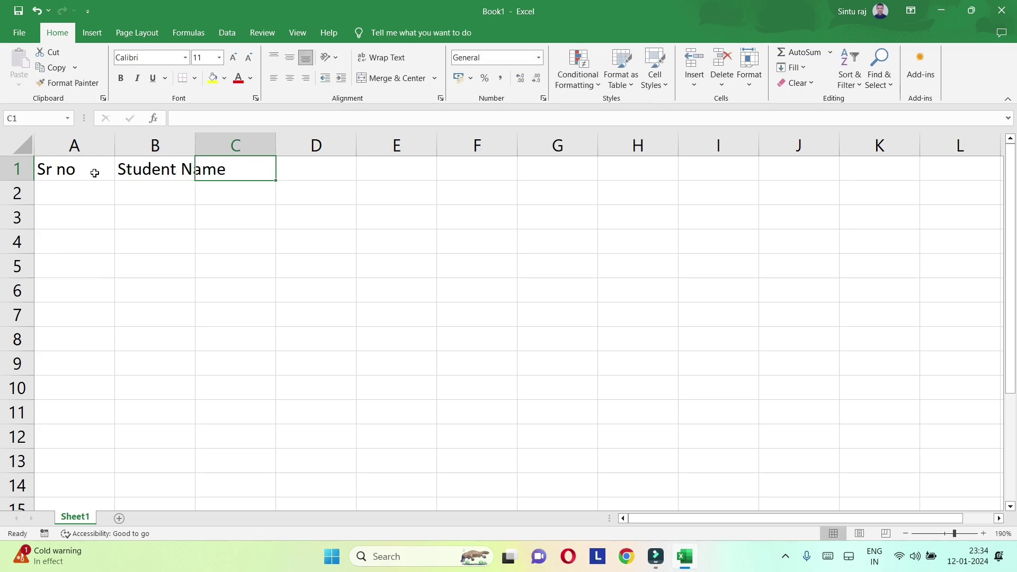
{"action": "type", "text": "Math"}
{"action": "key", "text": "Tab"}
{"action": "type", "text": "Sc"}
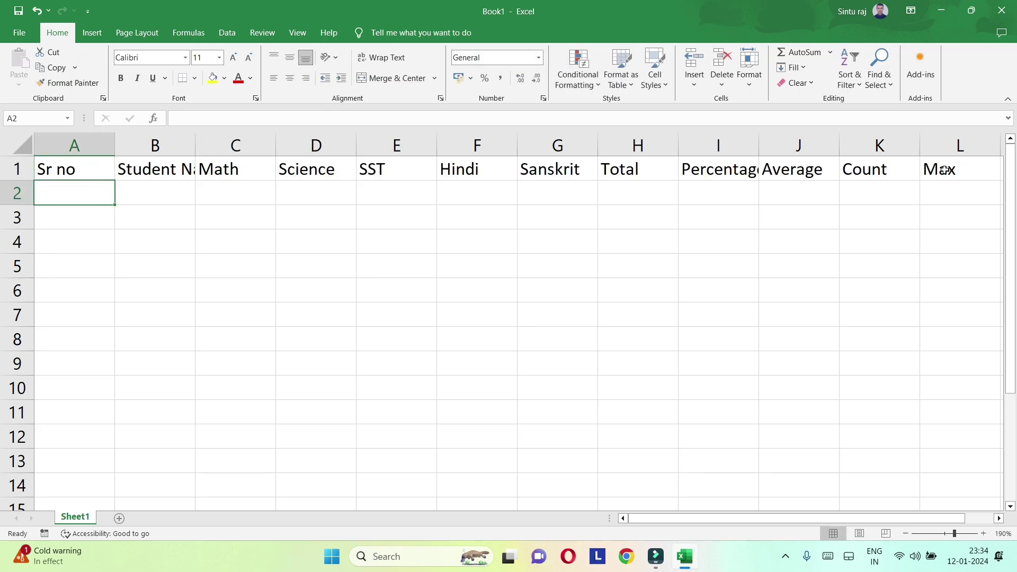
Check the row 1 headers from Student Name through Hindi in F1
{"action": "left_click", "coordinate": [96, 197]}
{"action": "left_click", "coordinate": [153, 173]}
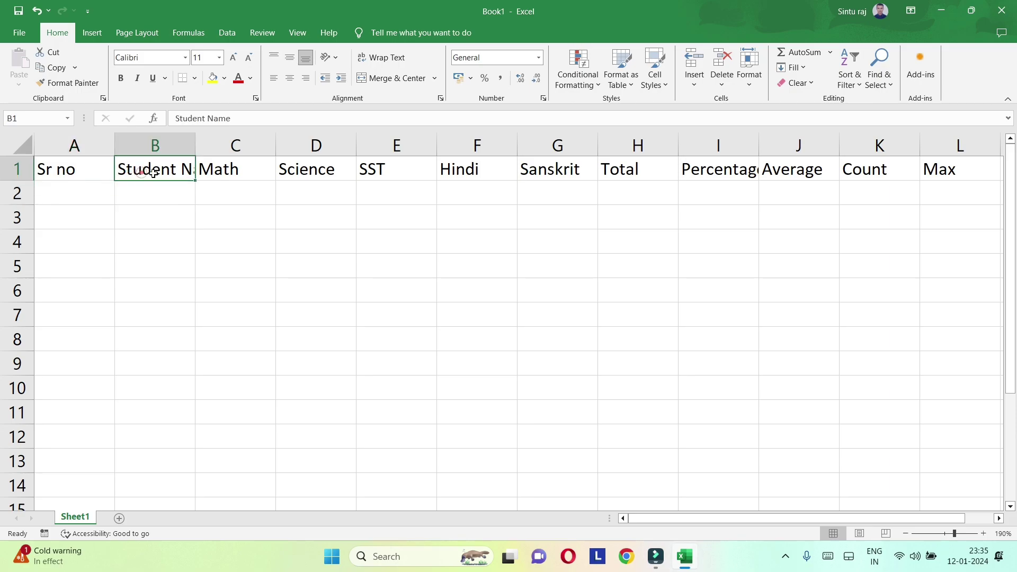
{"action": "left_click", "coordinate": [223, 169]}
{"action": "left_click", "coordinate": [333, 170]}
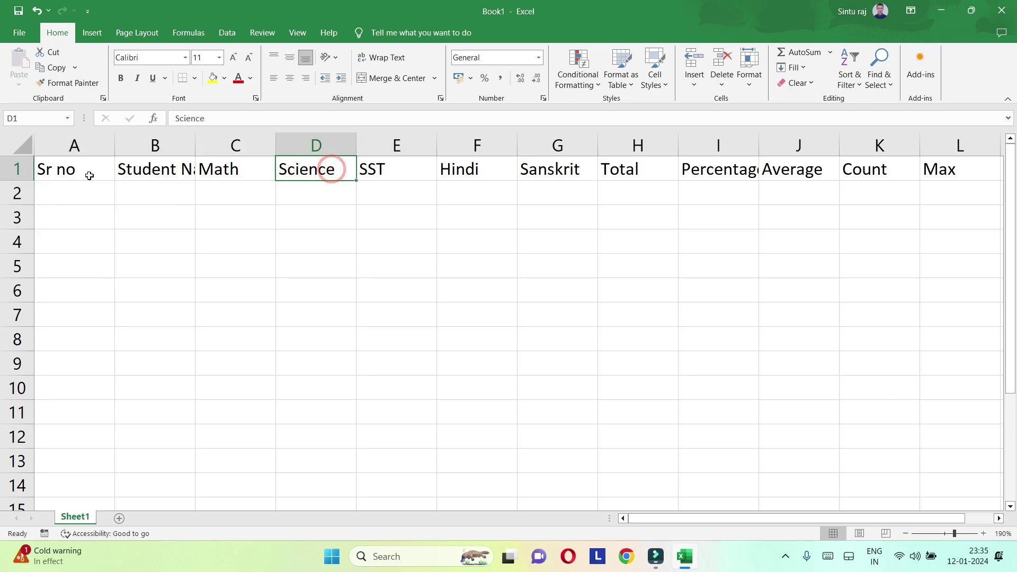
{"action": "left_click", "coordinate": [164, 174]}
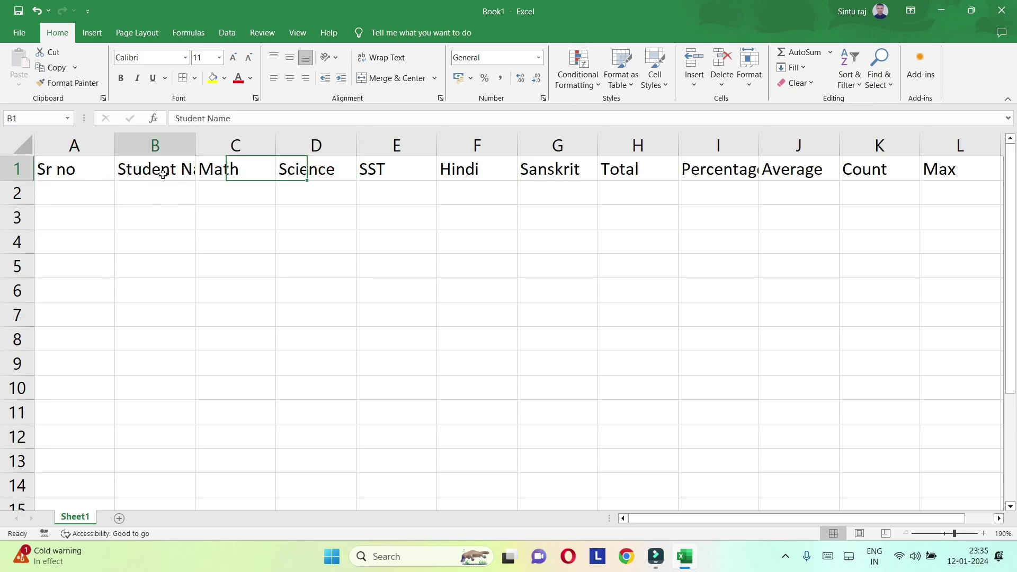
{"action": "left_click", "coordinate": [234, 169]}
{"action": "left_click", "coordinate": [295, 169]}
{"action": "left_click", "coordinate": [398, 170]}
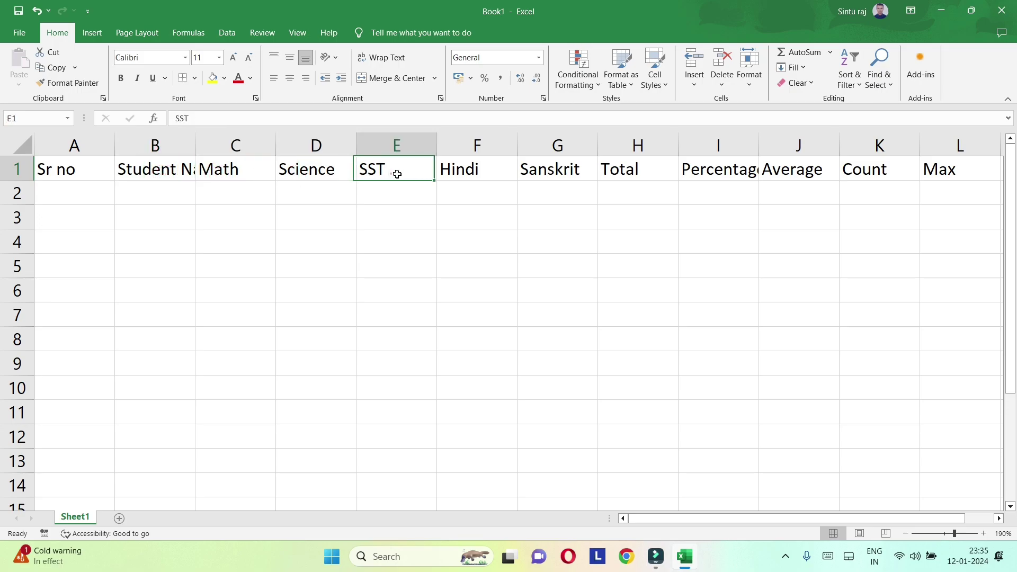
{"action": "left_click", "coordinate": [480, 166]}
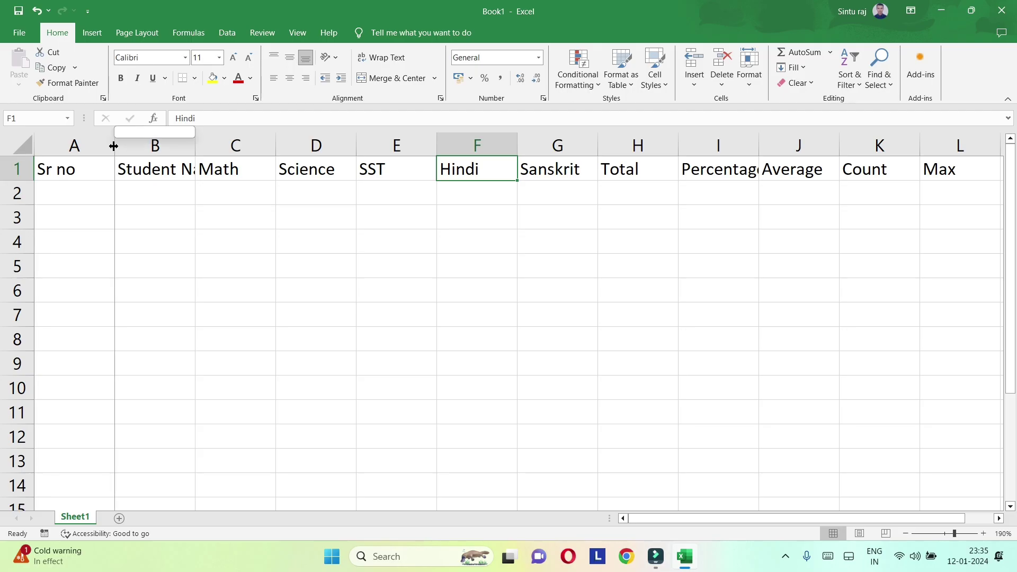
Auto-fit columns A and B, and narrow columns C onward to fit Math, Science, SST, Hindi and the rest
{"action": "double_click", "coordinate": [263, 220]}
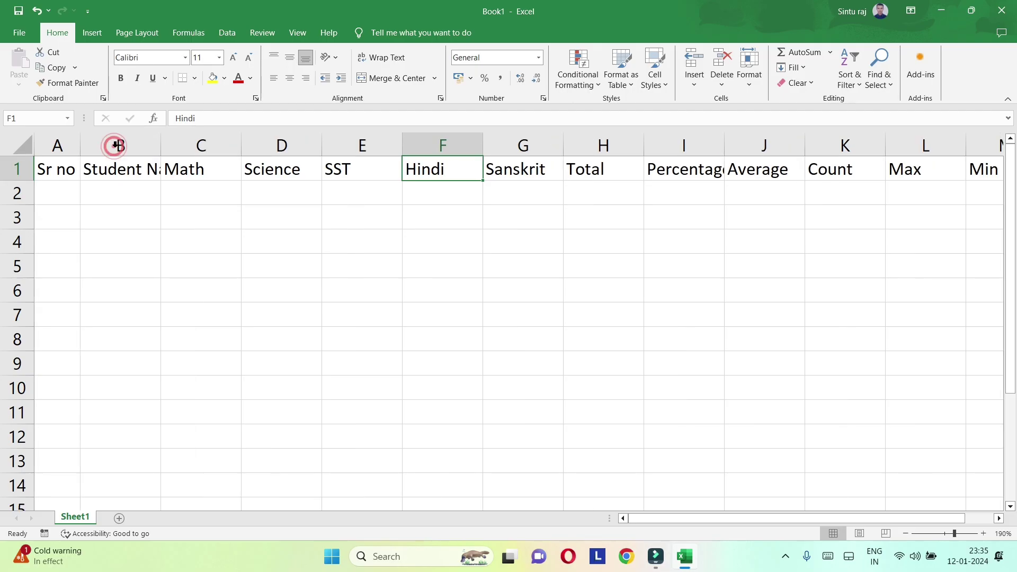
{"action": "double_click", "coordinate": [161, 148]}
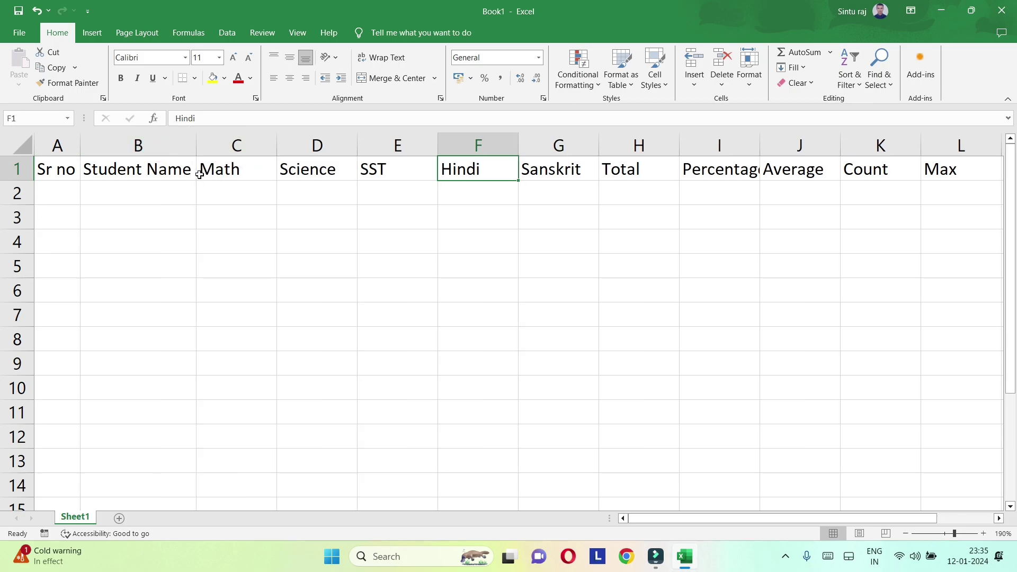
{"action": "left_click_drag", "start_coordinate": [279, 149], "coordinate": [244, 149]}
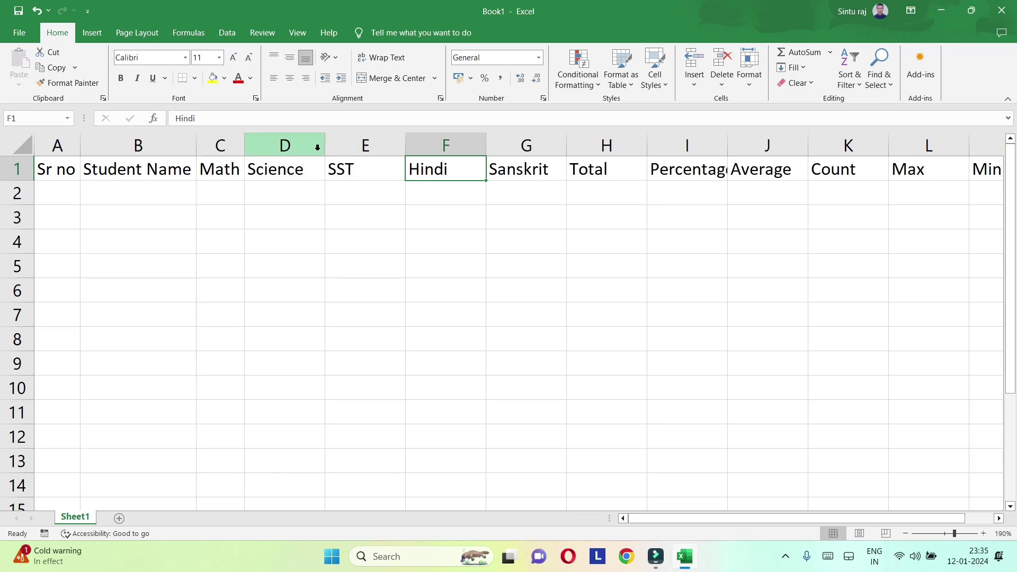
{"action": "left_click_drag", "start_coordinate": [320, 144], "coordinate": [309, 144]}
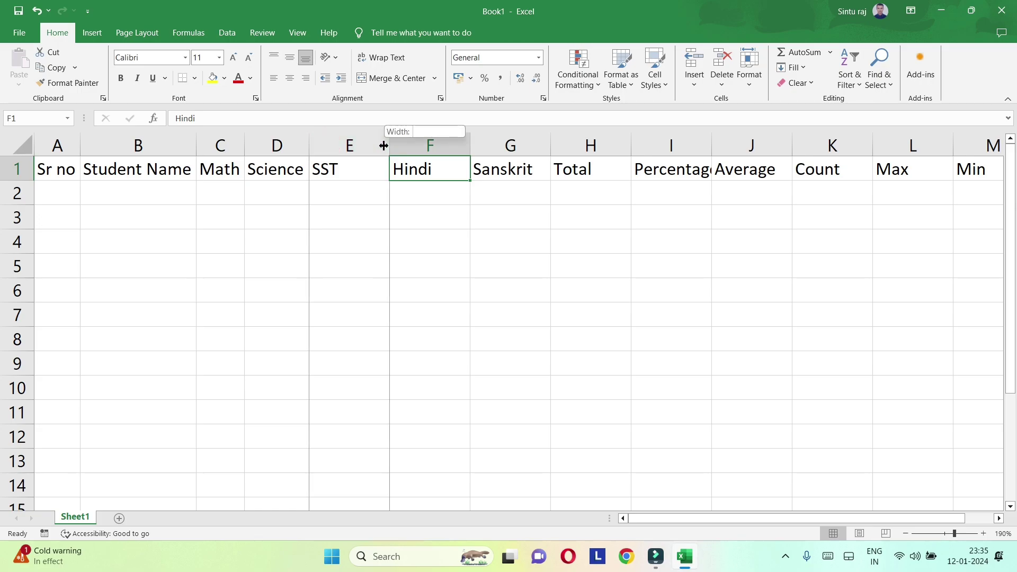
{"action": "left_click_drag", "start_coordinate": [423, 146], "coordinate": [390, 146]}
{"action": "left_click_drag", "start_coordinate": [466, 150], "coordinate": [456, 149]}
{"action": "left_click_drag", "start_coordinate": [538, 150], "coordinate": [539, 149]}
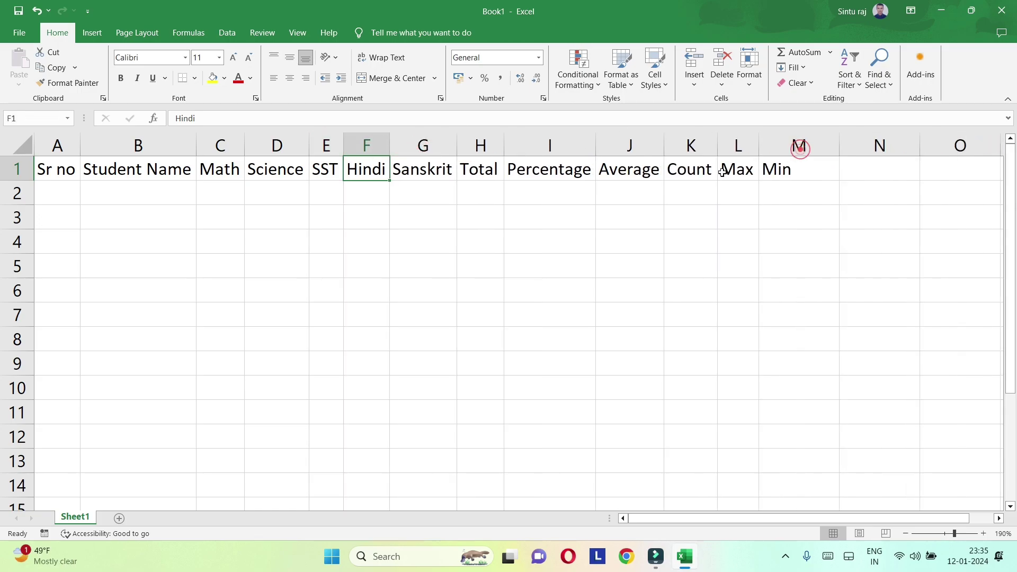
{"action": "left_click", "coordinate": [63, 196]}
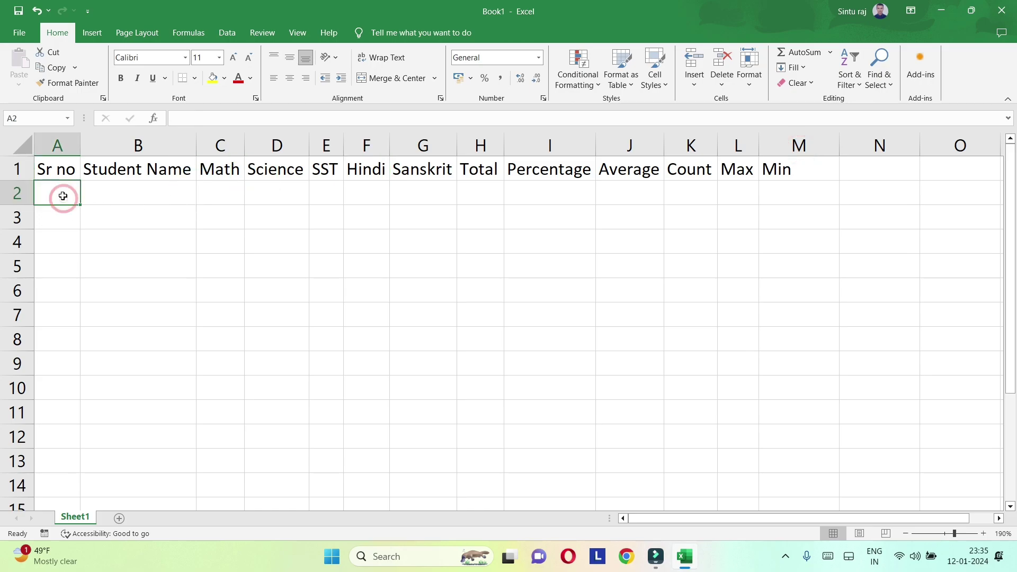
Enter 1 in A2 and Ctrl-fill serial numbers down to 6 in A7
{"action": "type", "text": "1"}
{"action": "key", "text": "Return"}
{"action": "key", "text": "Up"}
{"action": "left_click", "coordinate": [63, 196]}
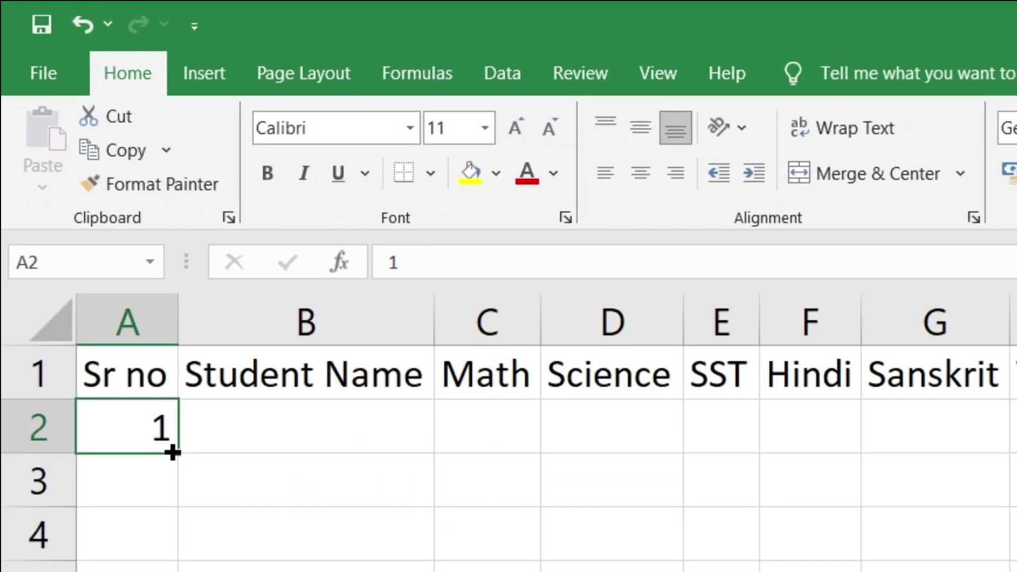
{"action": "key", "text": "ctrl"}
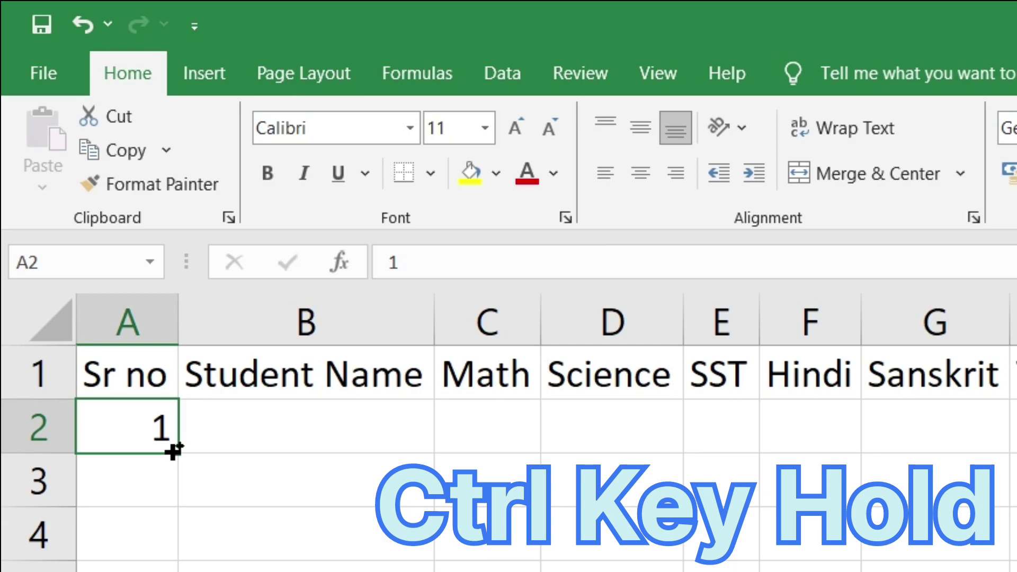
{"action": "left_click_drag", "start_coordinate": [173, 452], "coordinate": [170, 571]}
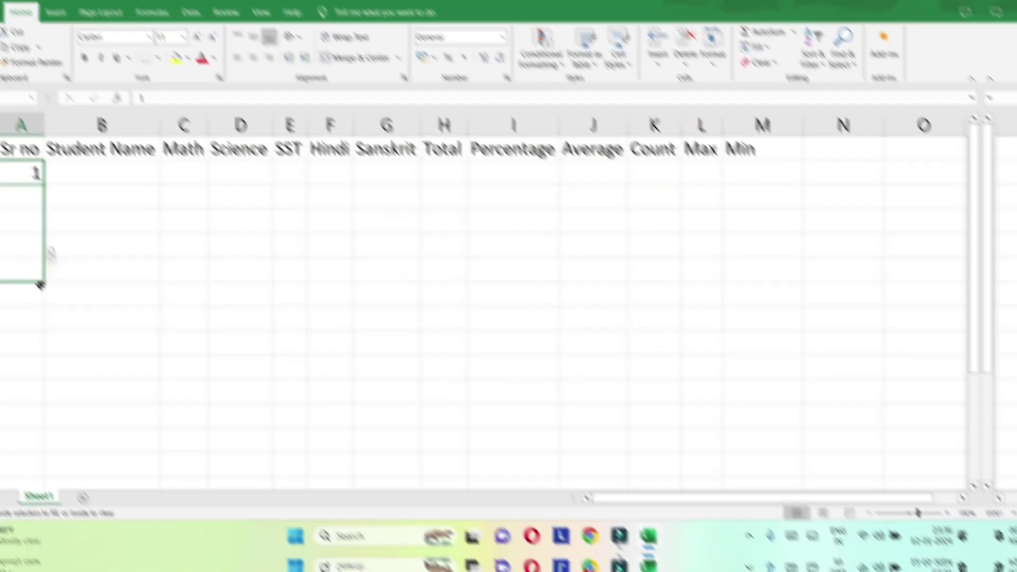
{"action": "left_click_drag", "start_coordinate": [40, 285], "coordinate": [76, 322]}
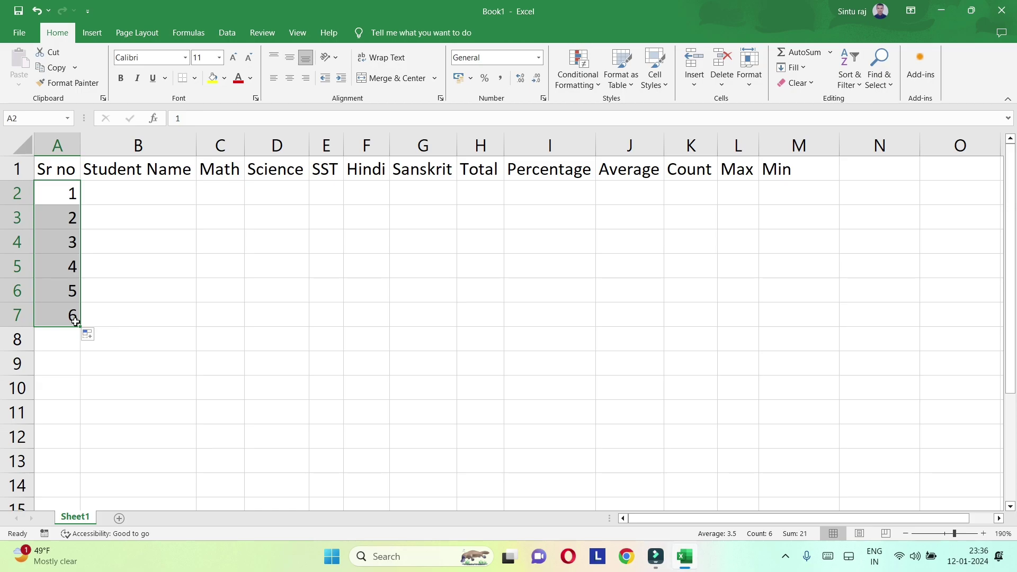
{"action": "left_click", "coordinate": [135, 195]}
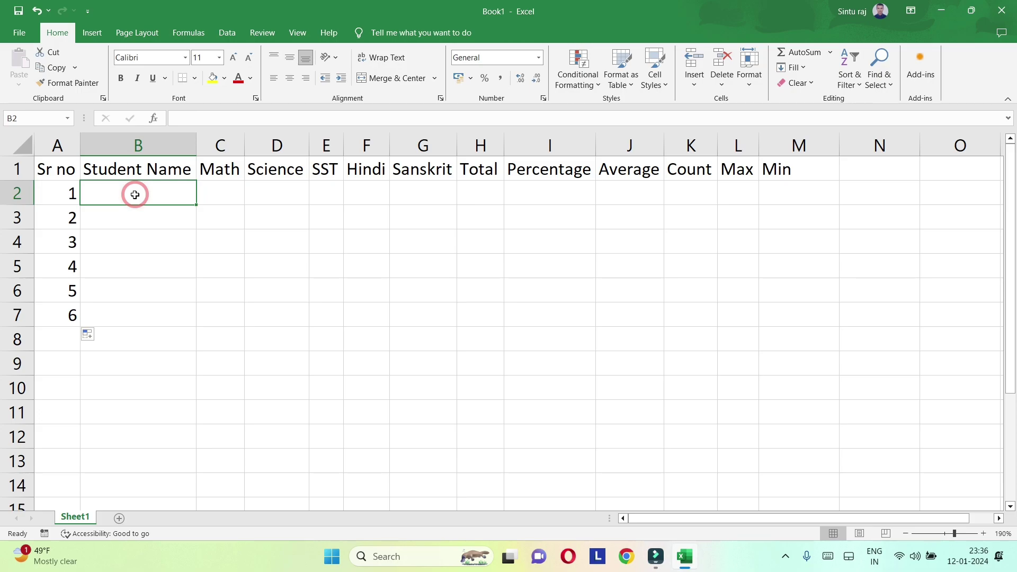
Type the first student's name in B2, auto-fit column B, and fill names down to B7
{"action": "type", "text": "Mohan"}
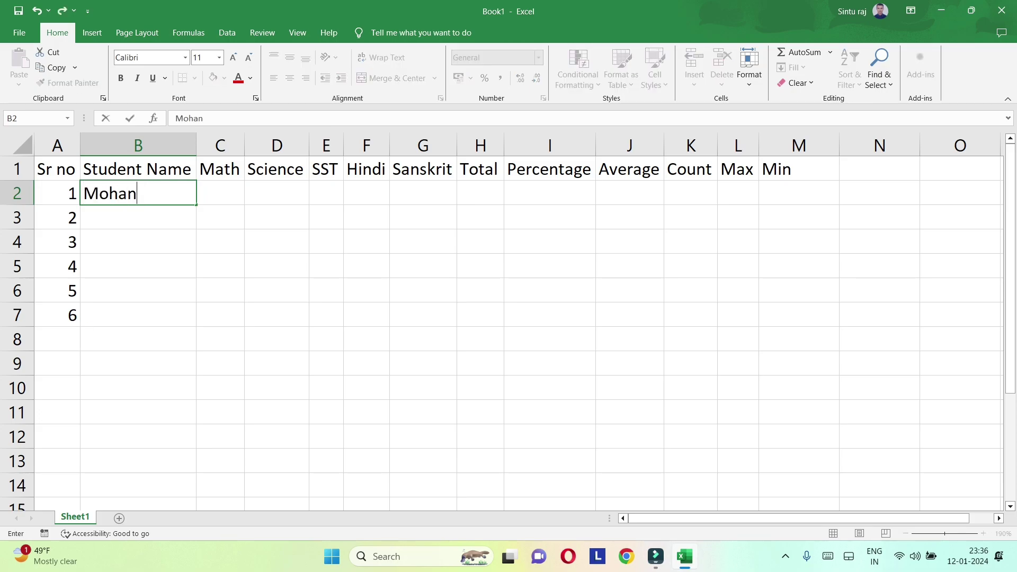
{"action": "type", "text": " Sharma"}
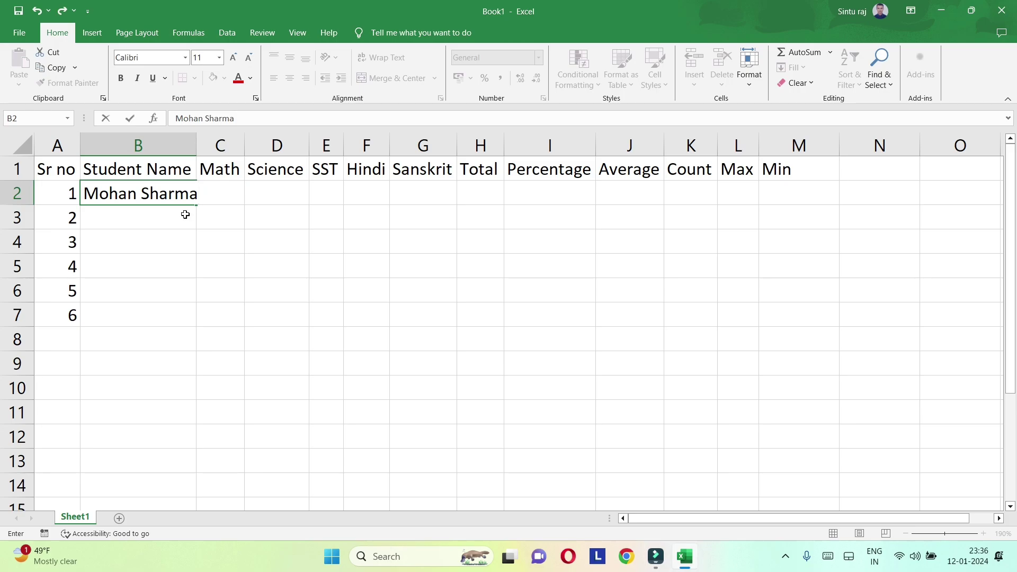
{"action": "left_click", "coordinate": [184, 238]}
{"action": "left_click", "coordinate": [178, 199]}
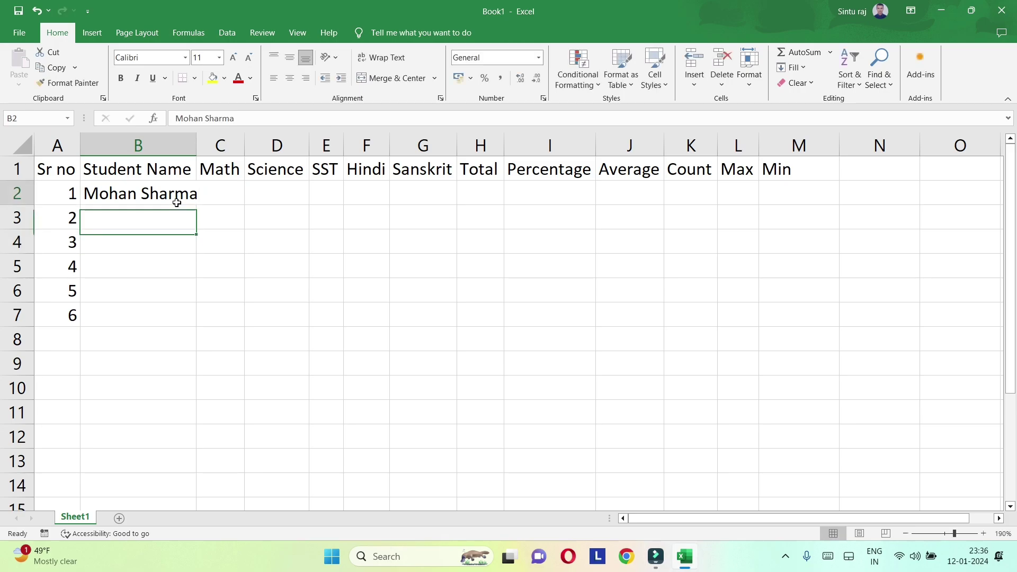
{"action": "double_click", "coordinate": [196, 143]}
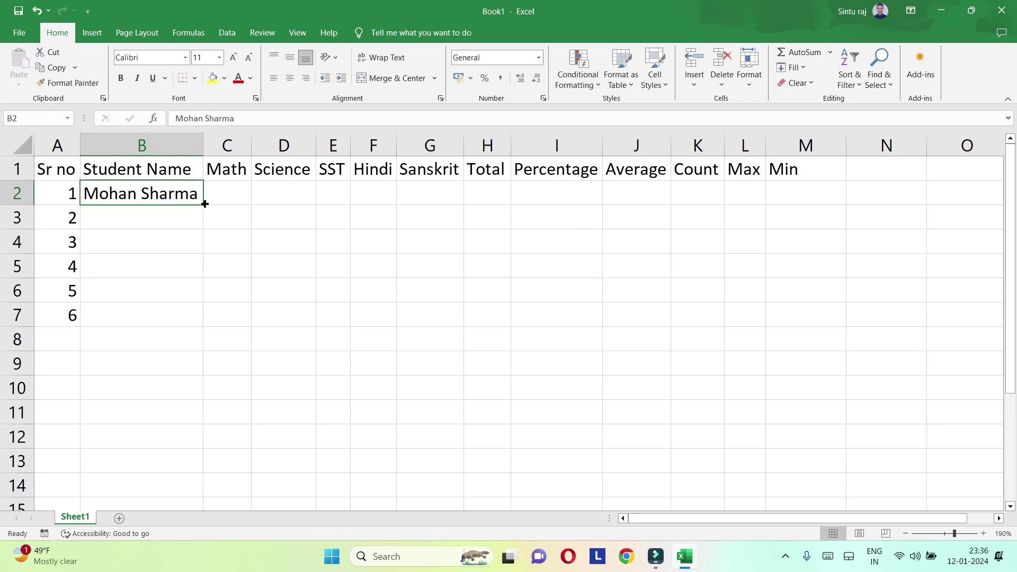
{"action": "left_click_drag", "start_coordinate": [204, 203], "coordinate": [205, 320]}
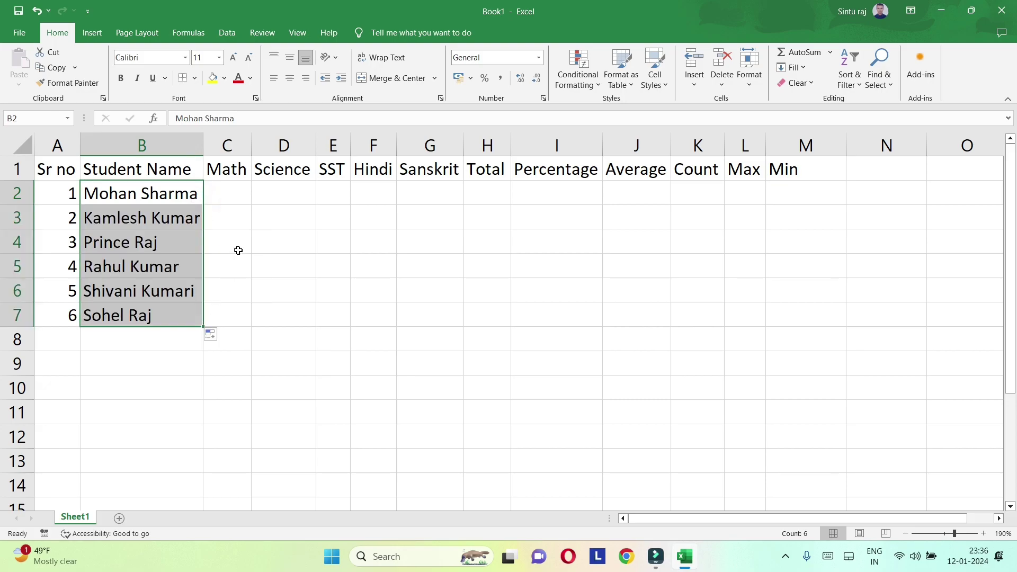
{"action": "left_click", "coordinate": [232, 194]}
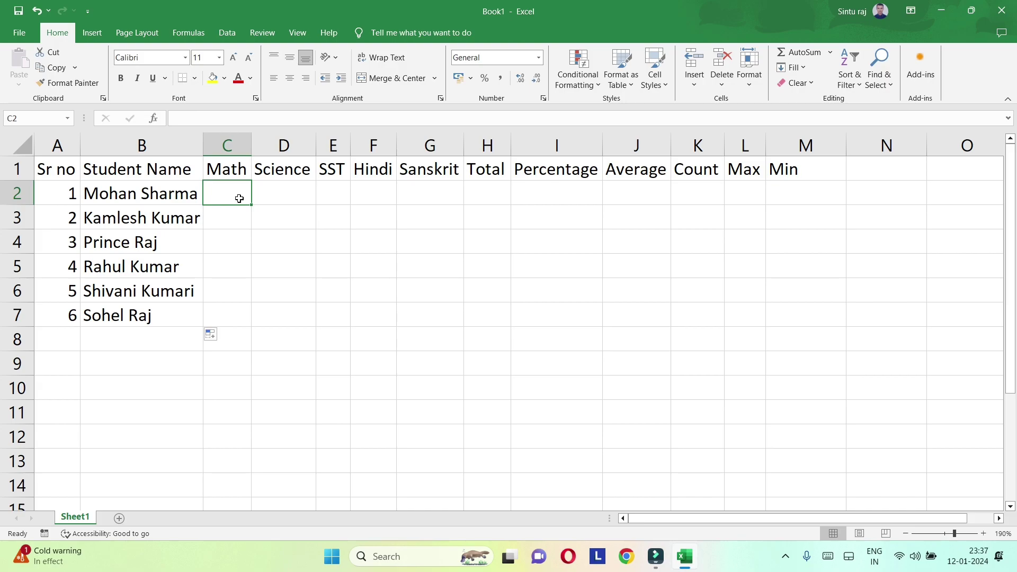
Enter 4*5 in C2, then prefix it with = so it calculates 20
{"action": "left_click", "coordinate": [246, 221]}
{"action": "left_click", "coordinate": [236, 192]}
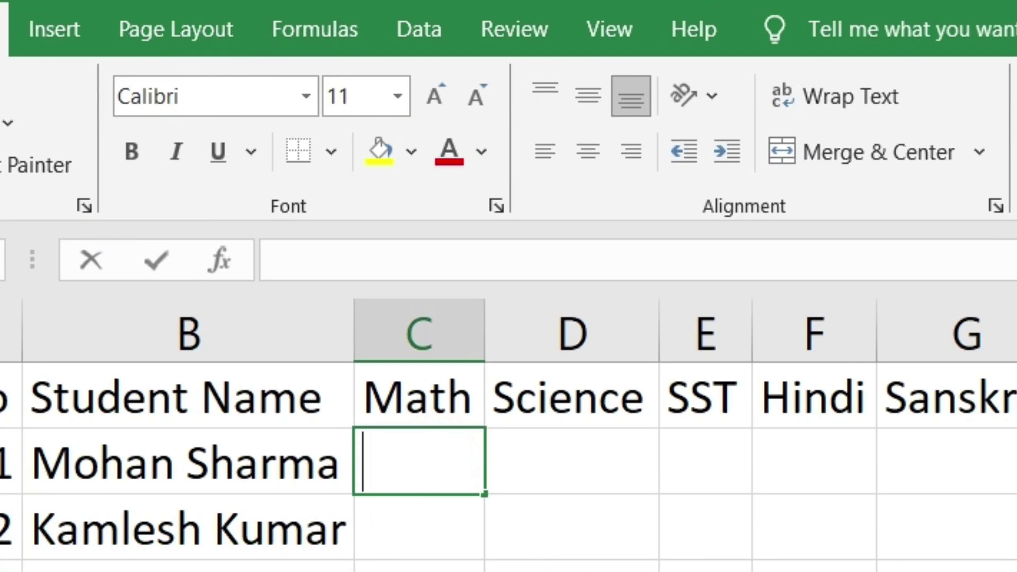
{"action": "type", "text": "4*5"}
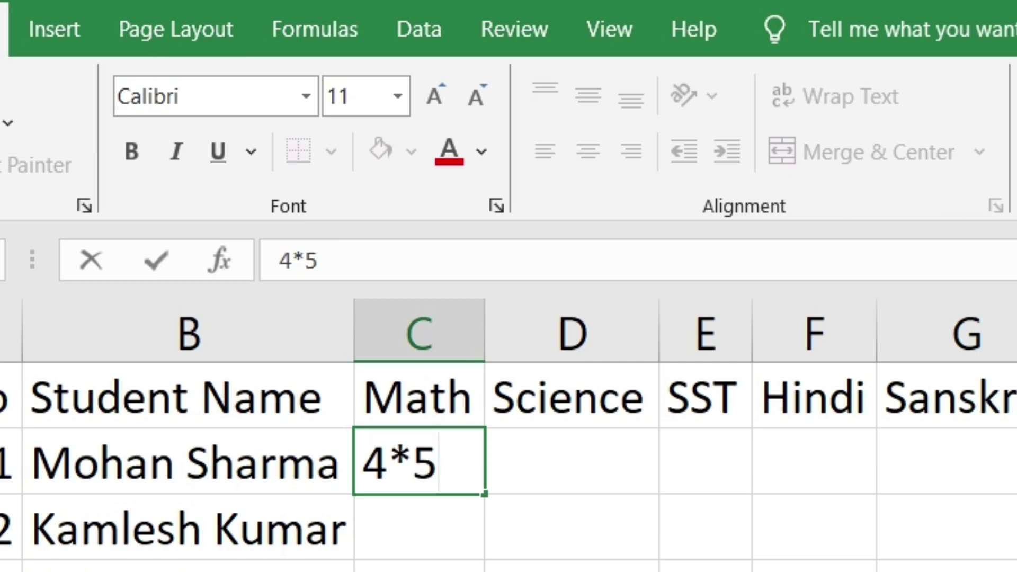
{"action": "key", "text": "Return"}
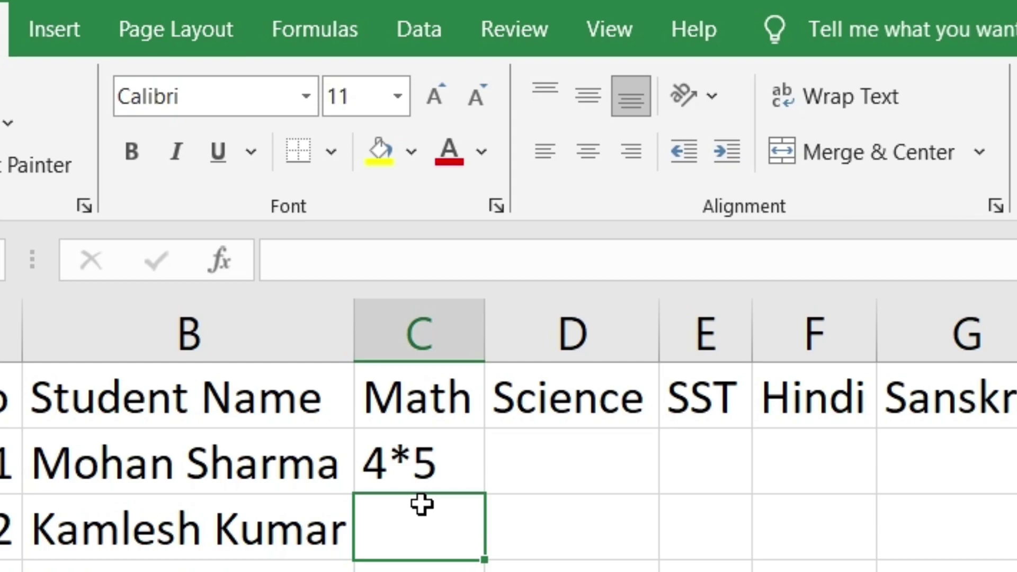
{"action": "left_click", "coordinate": [401, 465]}
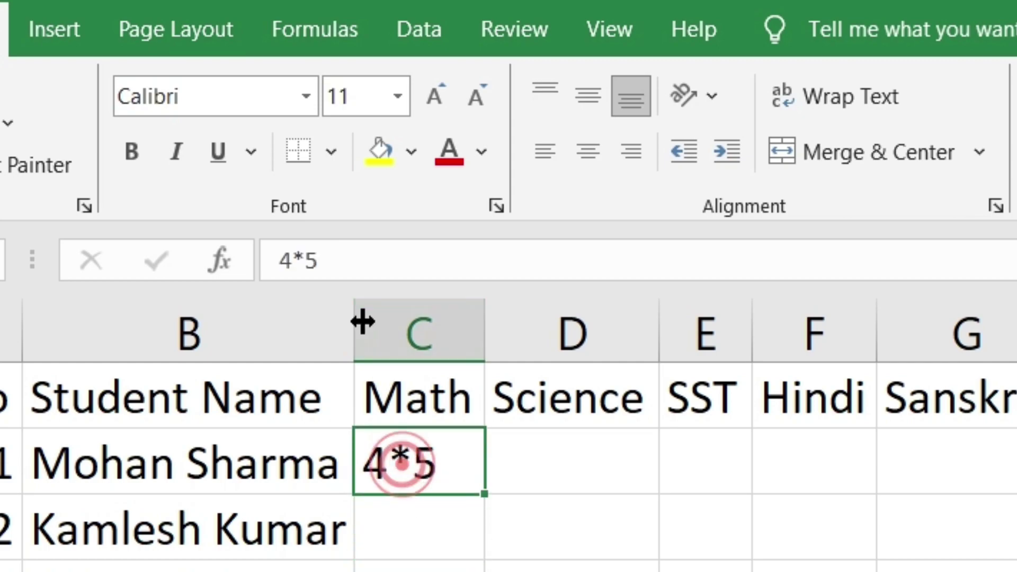
{"action": "left_click", "coordinate": [278, 259]}
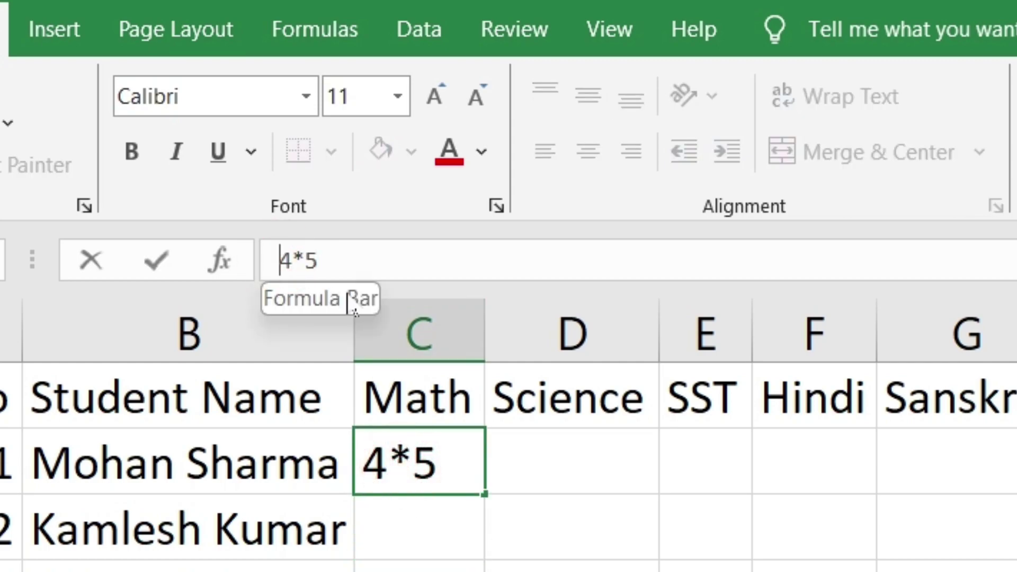
{"action": "type", "text": "="}
{"action": "key", "text": "Return"}
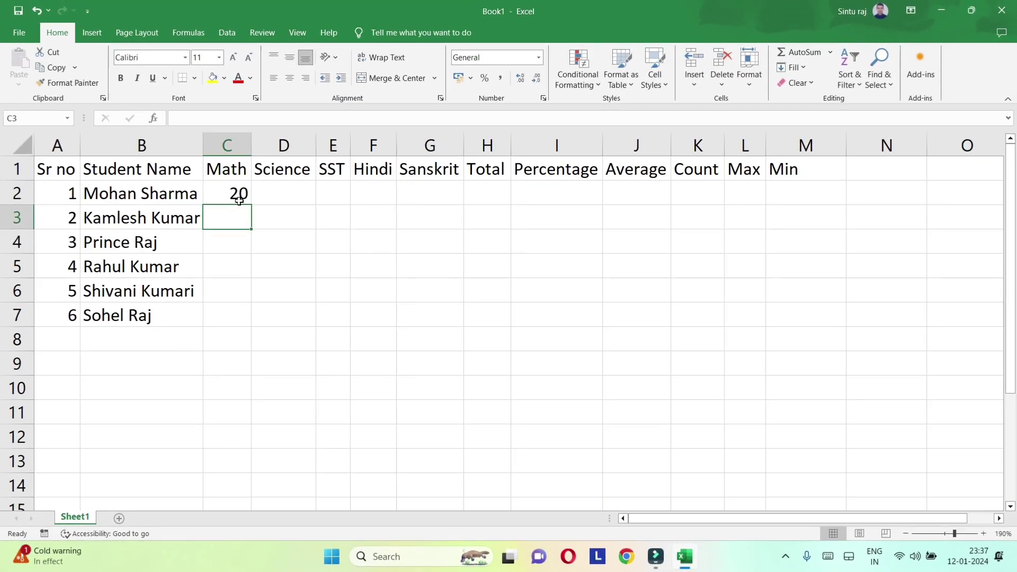
Delete the 20 from C2, leaving the Math column empty
{"action": "left_click", "coordinate": [217, 192]}
{"action": "left_click", "coordinate": [239, 198]}
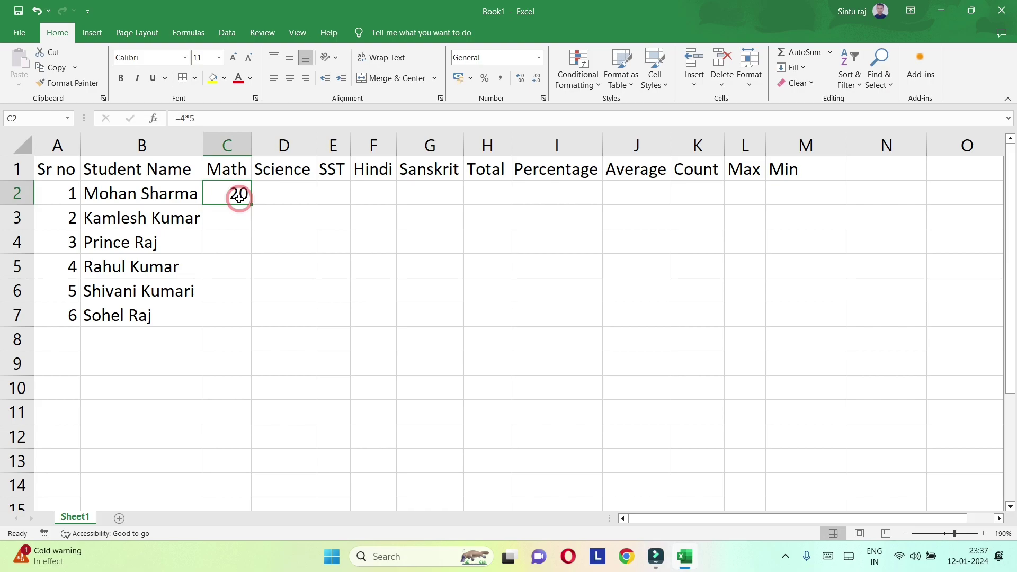
{"action": "key", "text": "Delete"}
{"action": "left_click", "coordinate": [238, 245]}
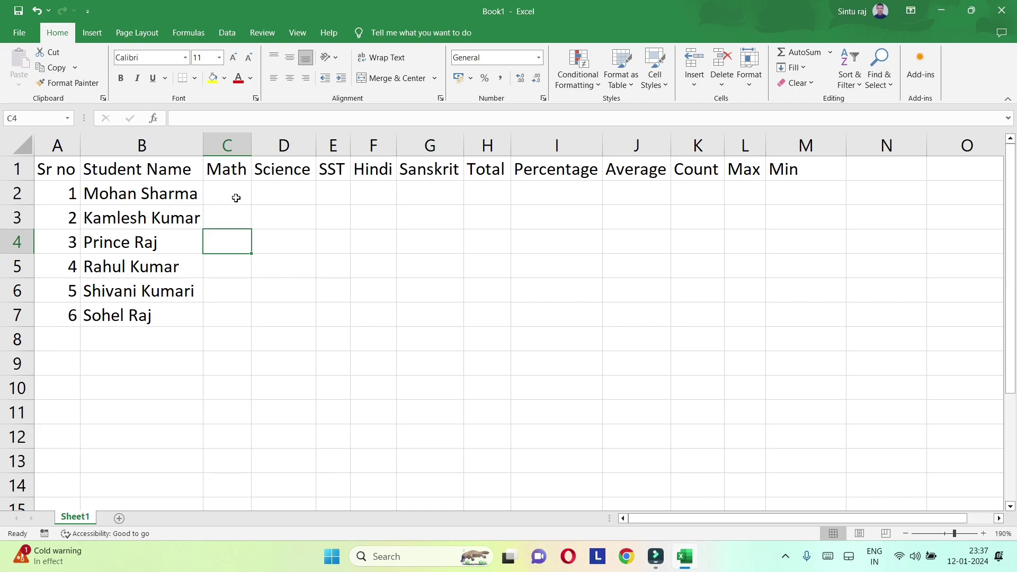
{"action": "left_click", "coordinate": [236, 198]}
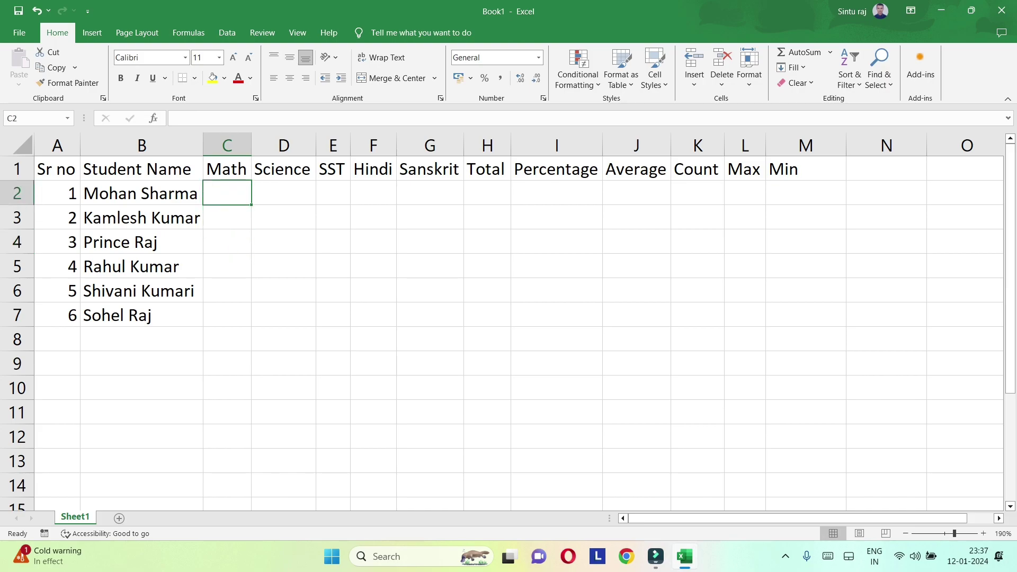
Enter the formula =RANDBETWEEN(35,99) in C2
{"action": "type", "text": "=rand"}
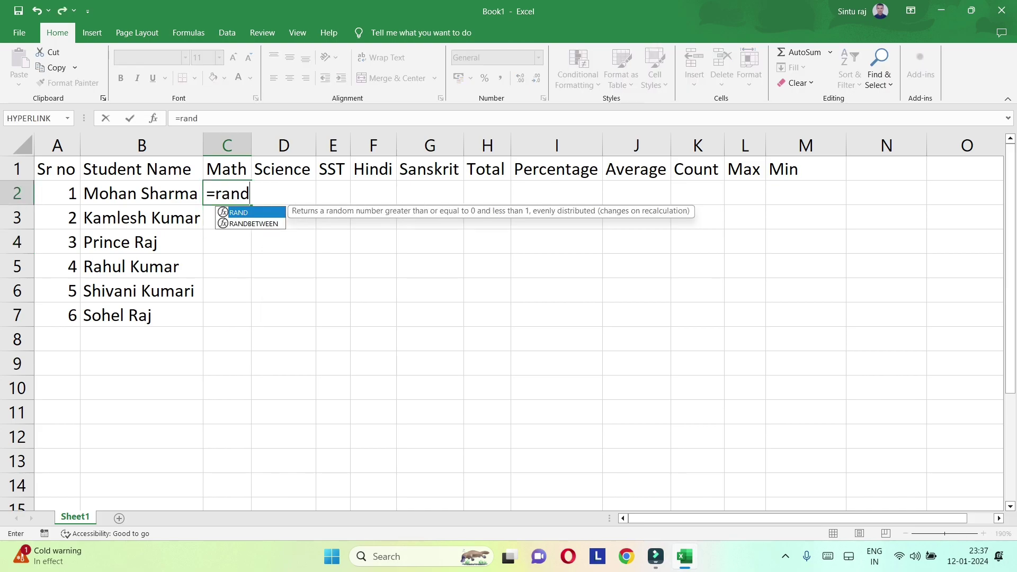
{"action": "double_click", "coordinate": [259, 224]}
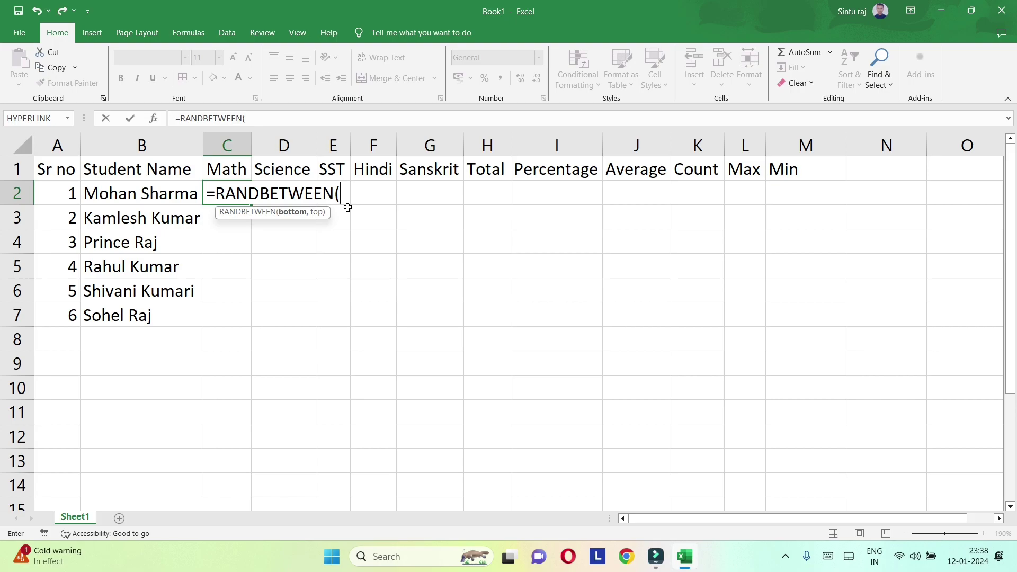
{"action": "type", "text": "35,99"}
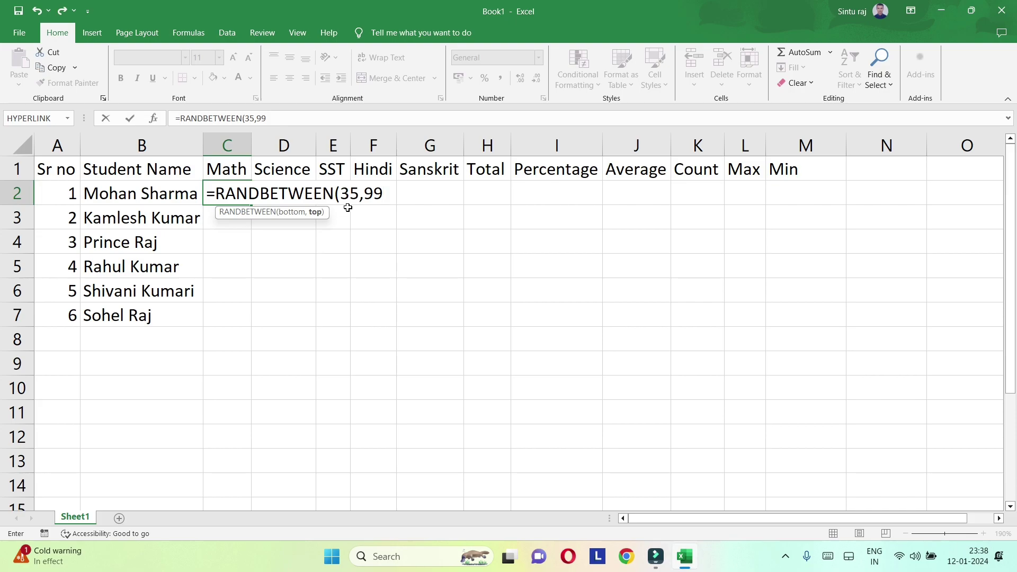
{"action": "type", "text": ")"}
{"action": "key", "text": "Return"}
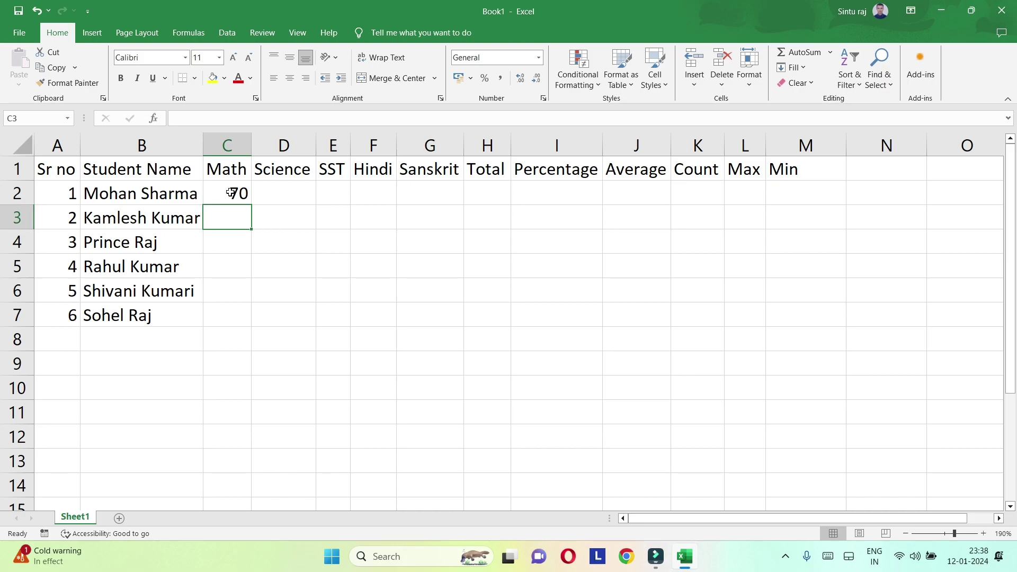
Fill the RANDBETWEEN formula across and down C2:G7 with Ctrl+R and Ctrl+D
{"action": "mouse_move", "coordinate": [231, 193]}
{"action": "left_mouse_down"}
{"action": "mouse_move", "coordinate": [427, 300]}
{"action": "mouse_move", "coordinate": [433, 314]}
{"action": "left_mouse_up"}
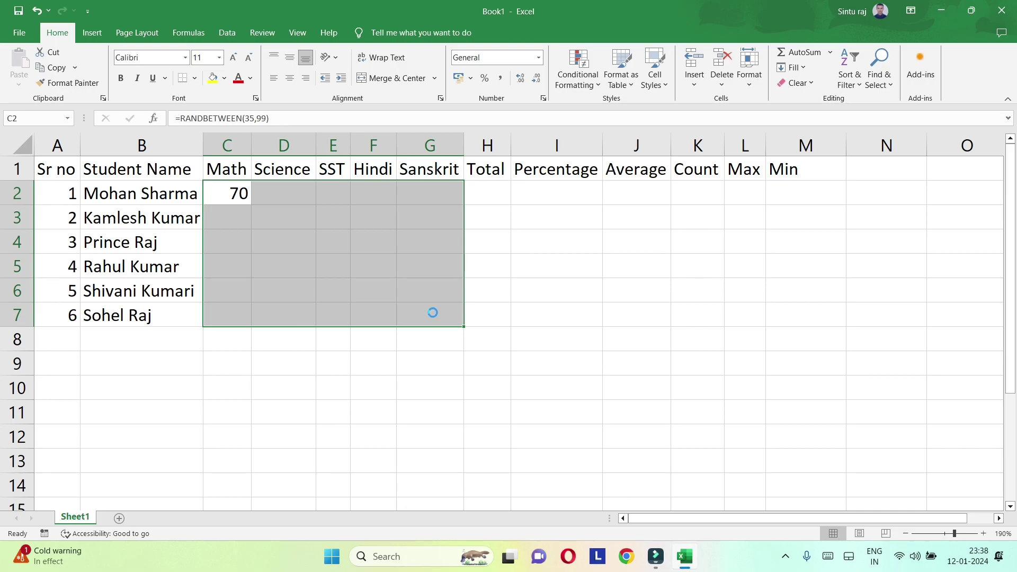
{"action": "key", "text": "ctrl+r"}
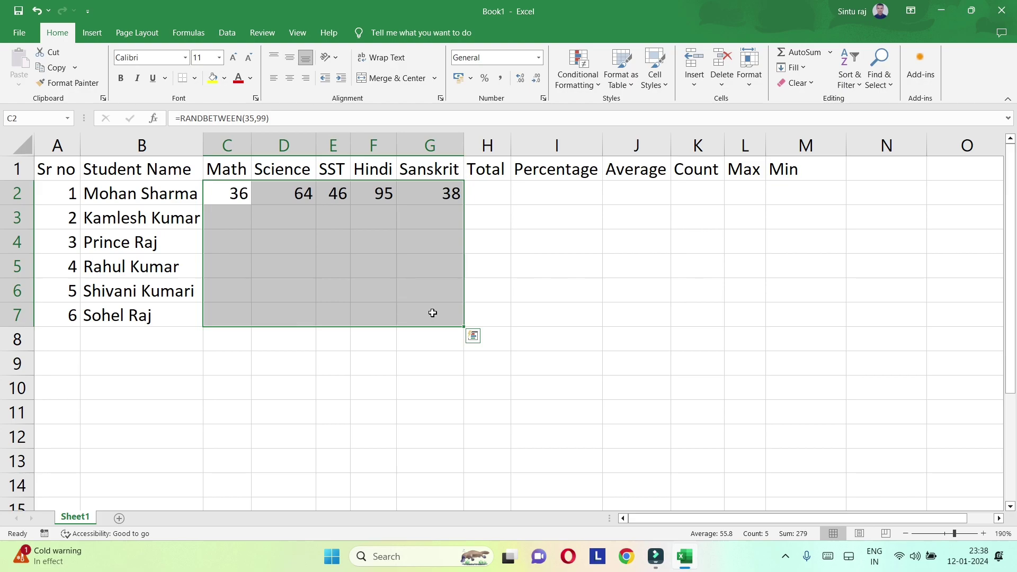
{"action": "key", "text": "ctrl+d"}
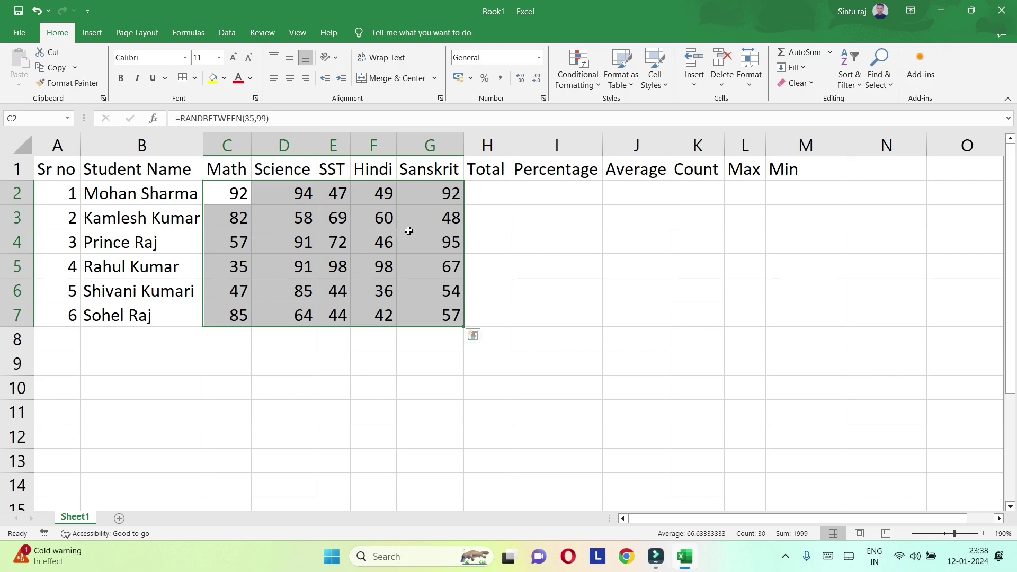
{"action": "left_click", "coordinate": [433, 218]}
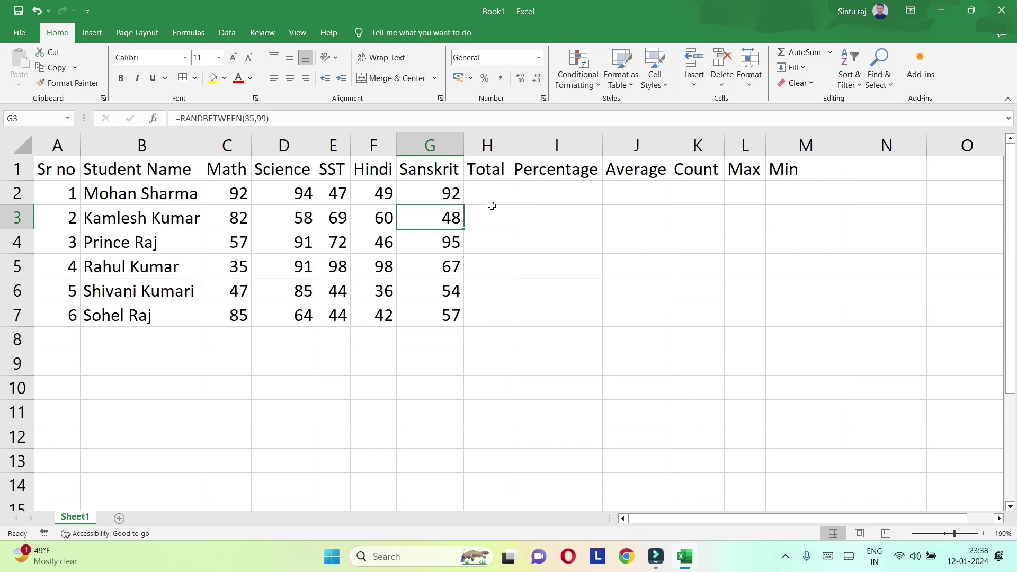
{"action": "left_click", "coordinate": [342, 213]}
{"action": "left_click", "coordinate": [337, 246]}
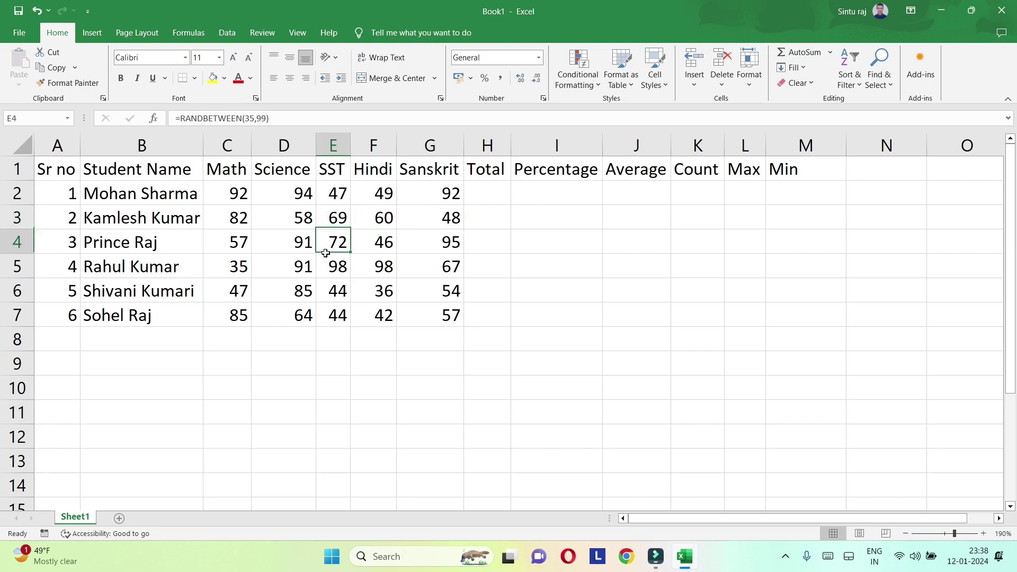
{"action": "left_click", "coordinate": [296, 223]}
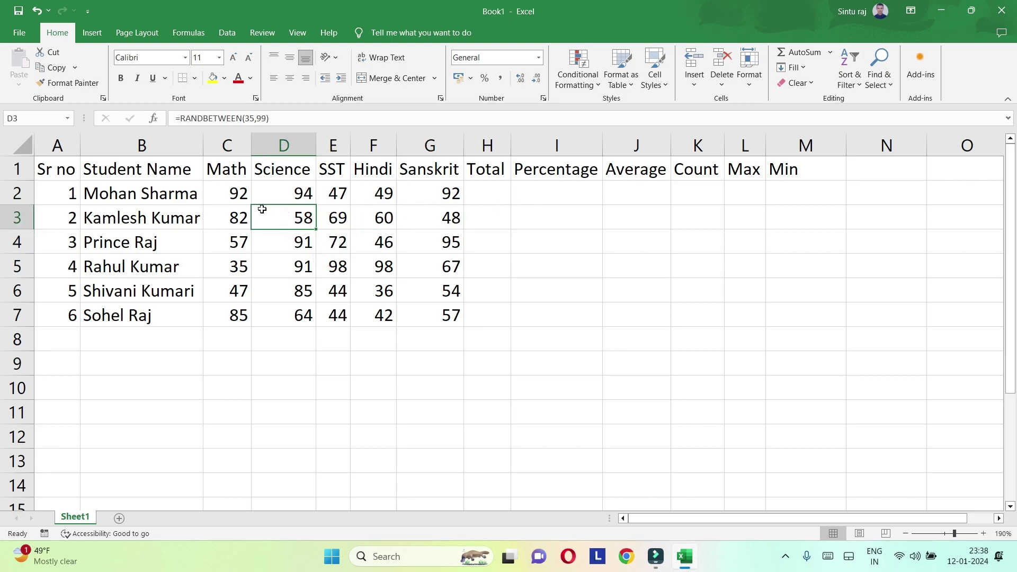
{"action": "left_click", "coordinate": [375, 199]}
{"action": "left_click", "coordinate": [424, 198]}
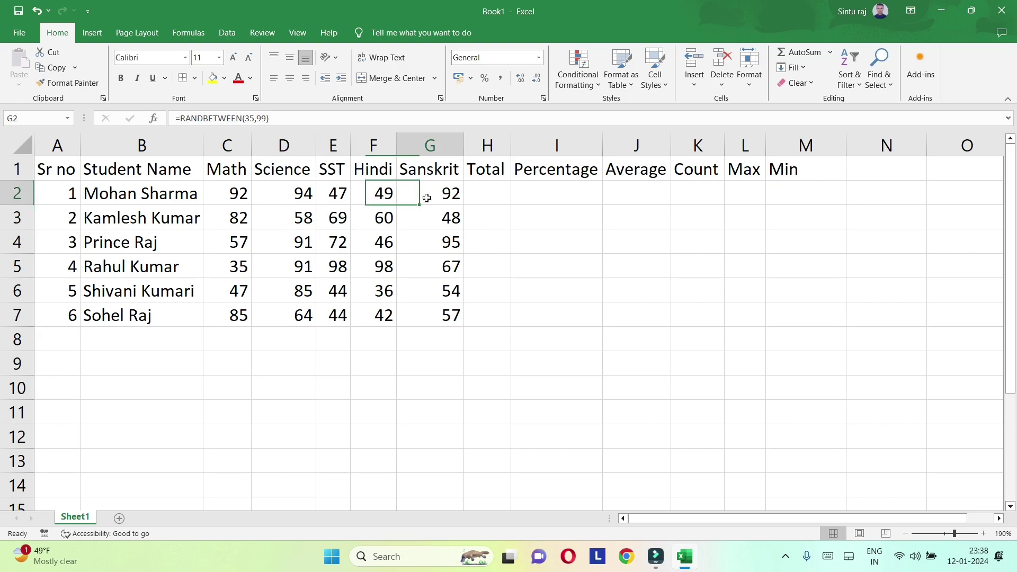
{"action": "left_click", "coordinate": [431, 236]}
{"action": "left_click", "coordinate": [445, 288]}
{"action": "left_click", "coordinate": [381, 288]}
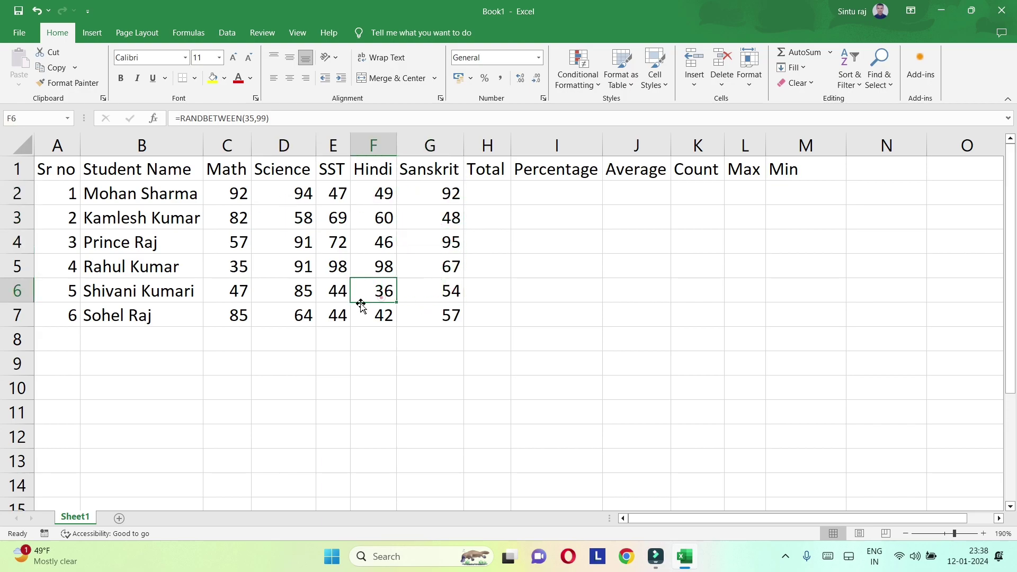
{"action": "left_click", "coordinate": [336, 290]}
{"action": "left_click", "coordinate": [309, 297]}
{"action": "left_click", "coordinate": [306, 270]}
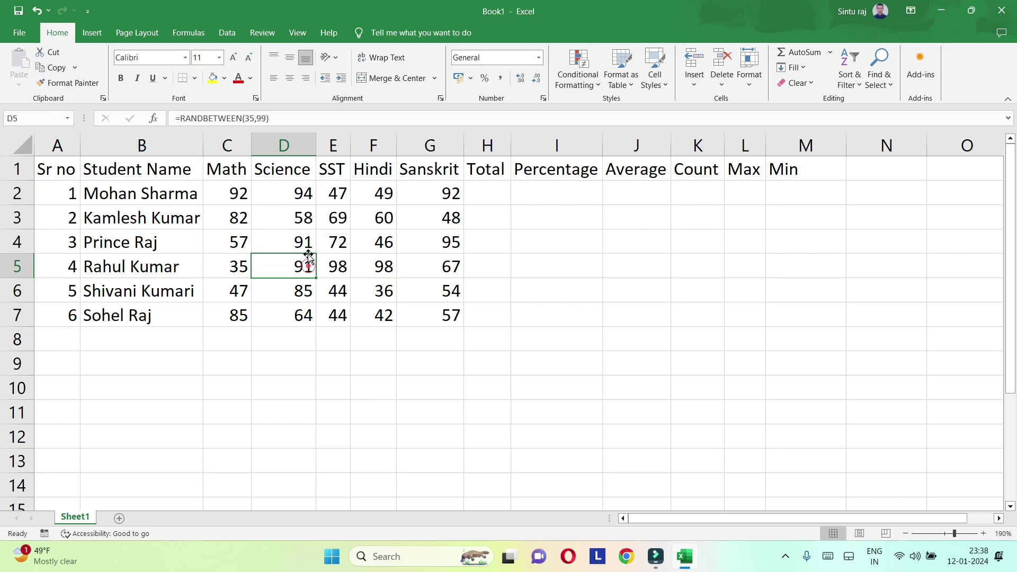
{"action": "left_click", "coordinate": [307, 245]}
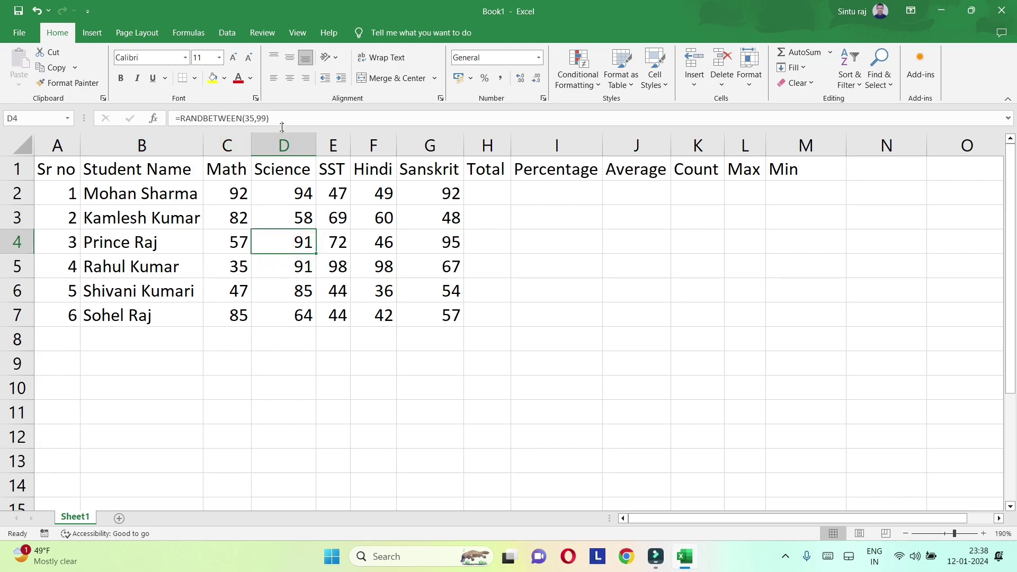
{"action": "left_click", "coordinate": [399, 219]}
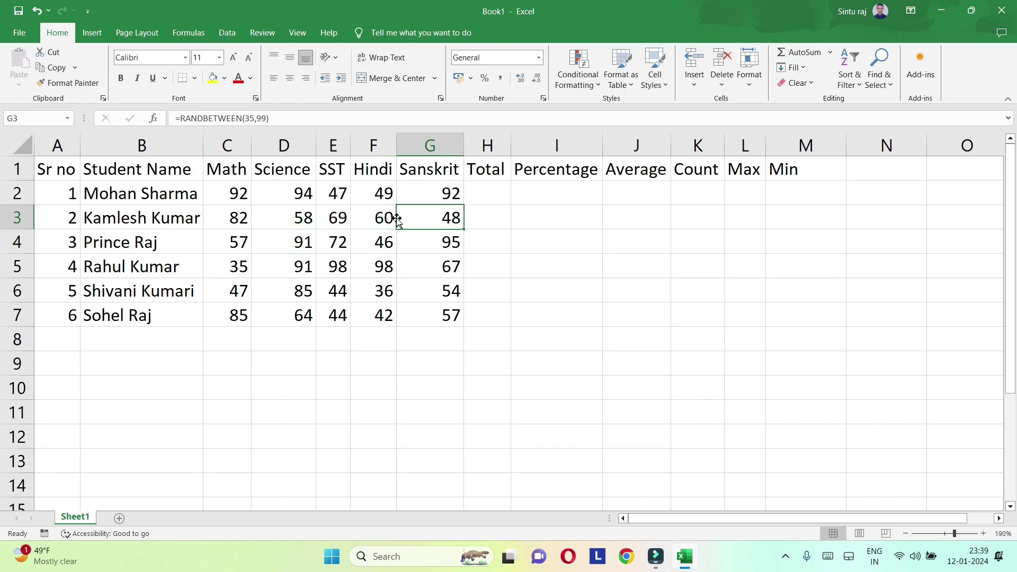
{"action": "left_click", "coordinate": [359, 222]}
{"action": "left_click", "coordinate": [325, 221]}
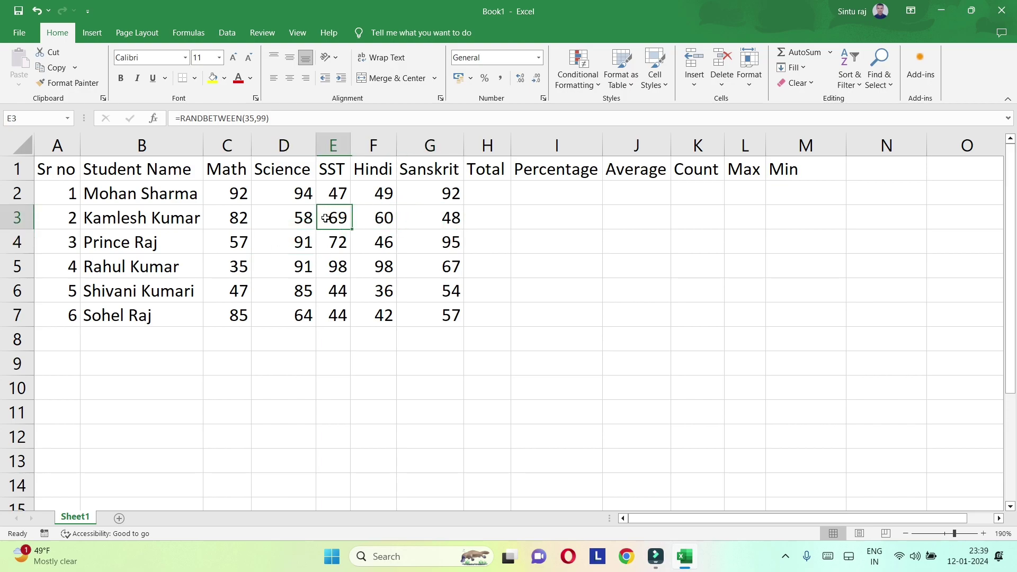
{"action": "left_click_drag", "start_coordinate": [304, 223], "coordinate": [305, 223]}
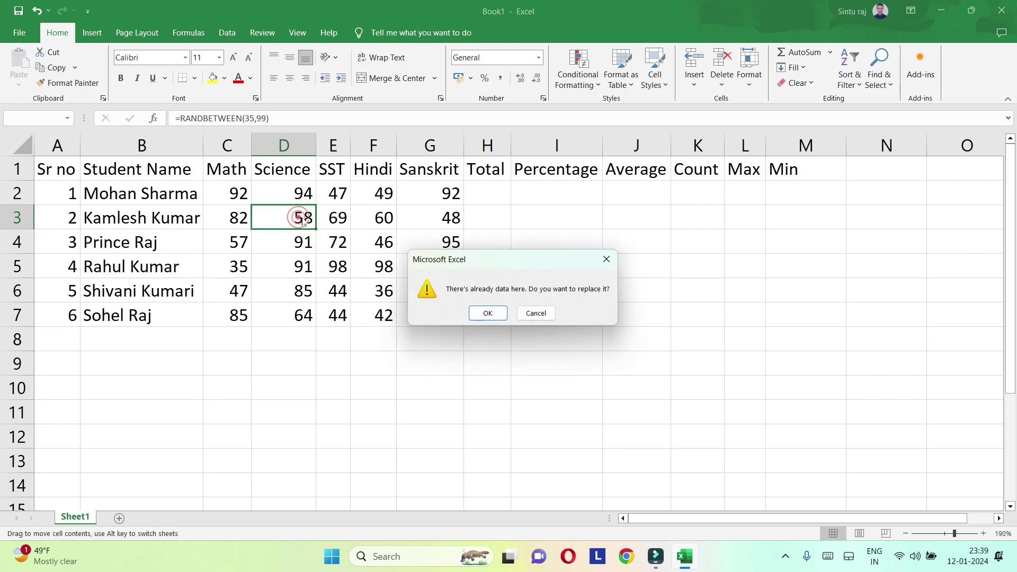
{"action": "left_click", "coordinate": [535, 311]}
{"action": "left_click", "coordinate": [354, 242]}
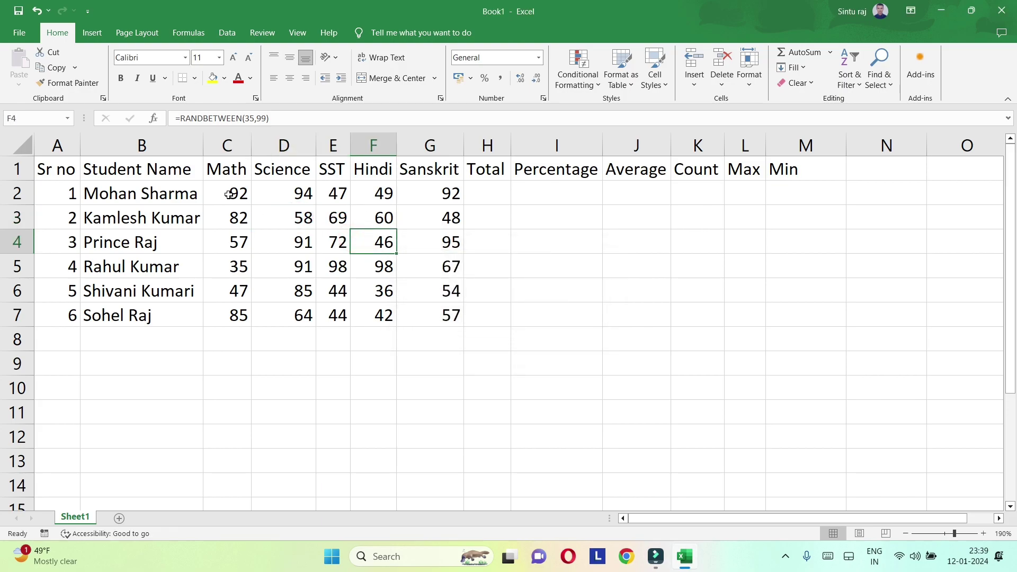
{"action": "left_click_drag", "start_coordinate": [229, 189], "coordinate": [444, 314]}
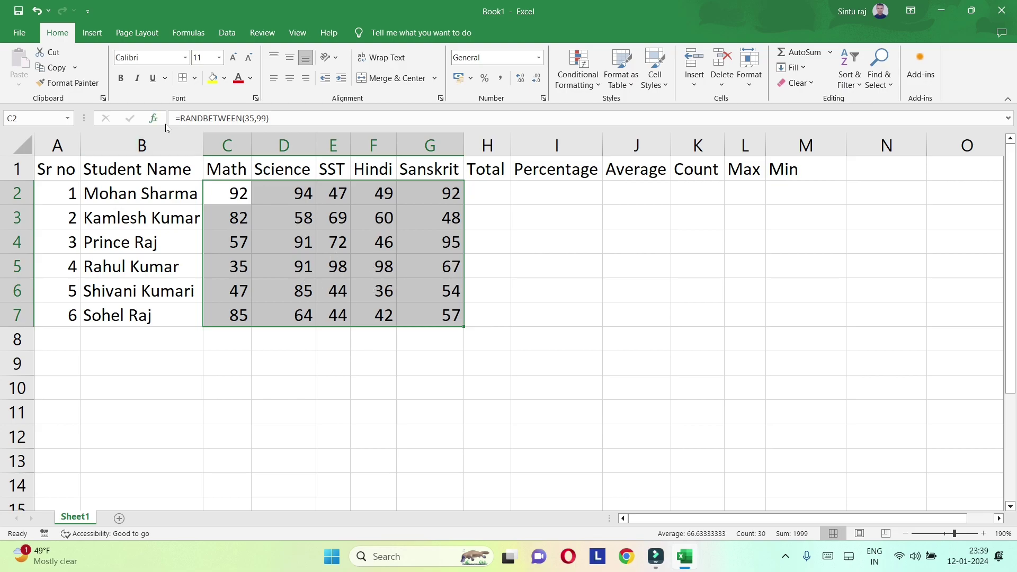
Copy the marks in C2:G7 and paste them back as fixed values
{"action": "key", "text": "ctrl+c"}
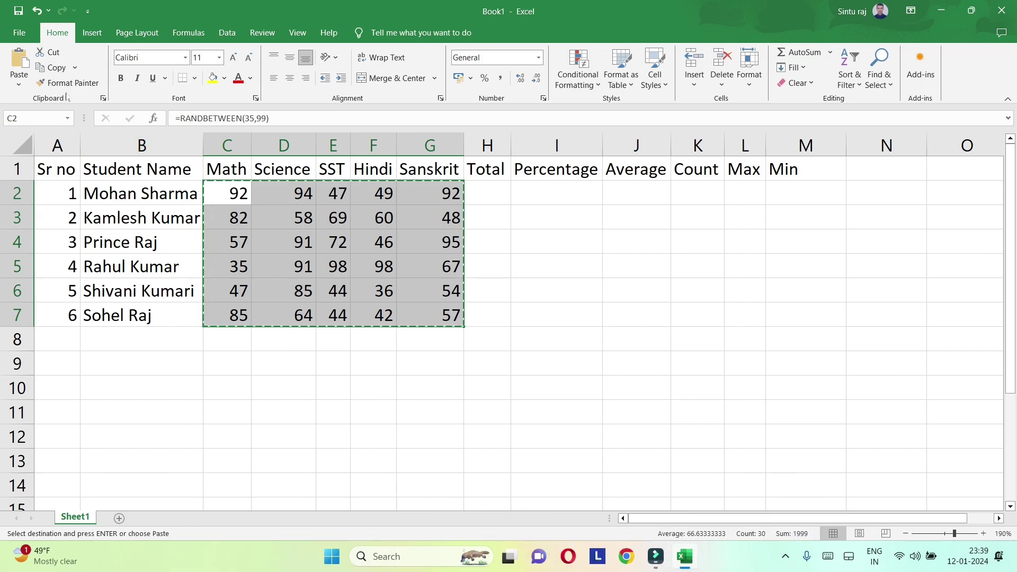
{"action": "left_click", "coordinate": [19, 83]}
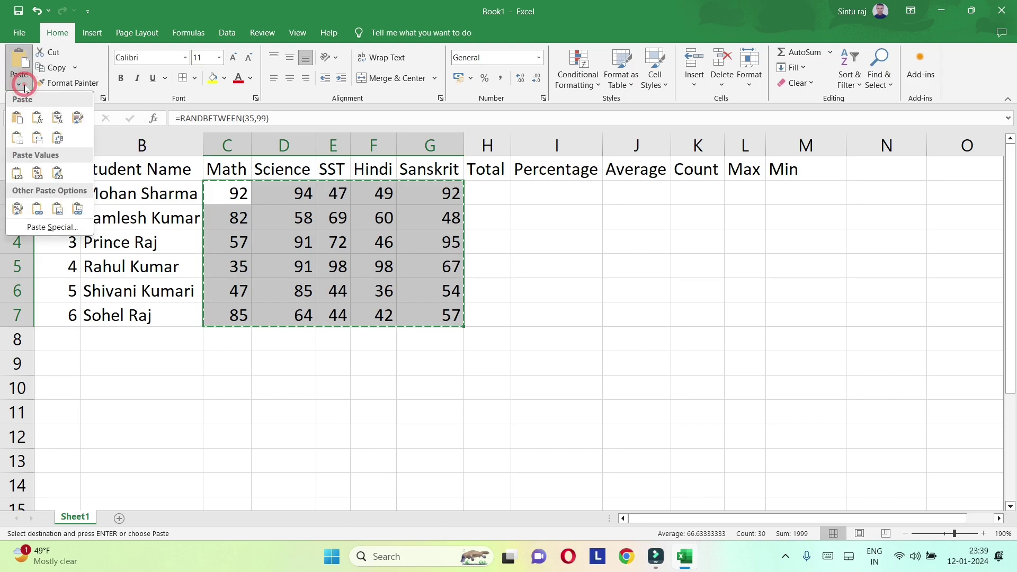
{"action": "left_click", "coordinate": [17, 176]}
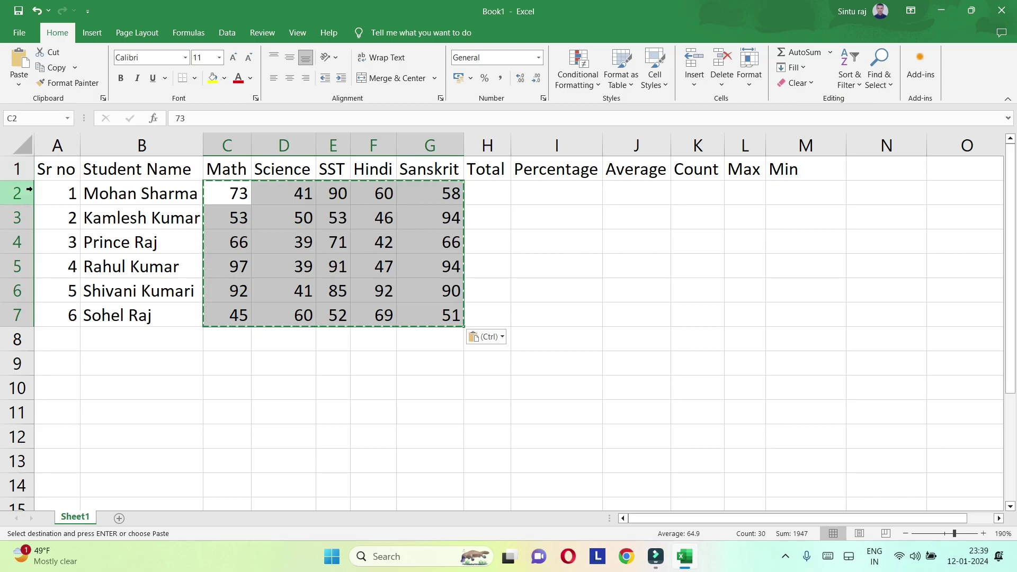
Confirm cells E4, D3 and C3–C7 hold plain values, then clear the copy border
{"action": "left_click", "coordinate": [336, 236]}
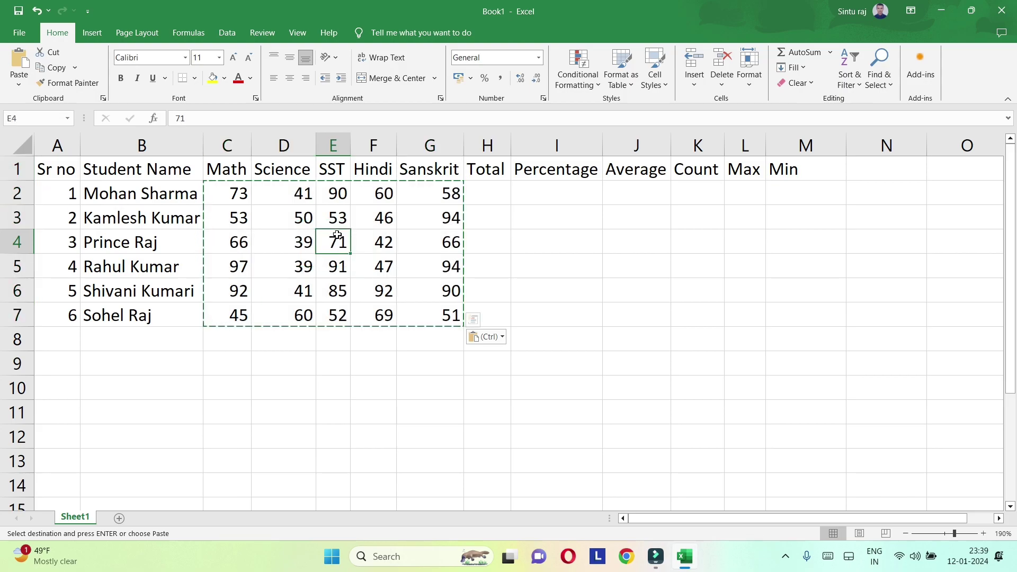
{"action": "left_click", "coordinate": [300, 212]}
{"action": "left_click", "coordinate": [228, 224]}
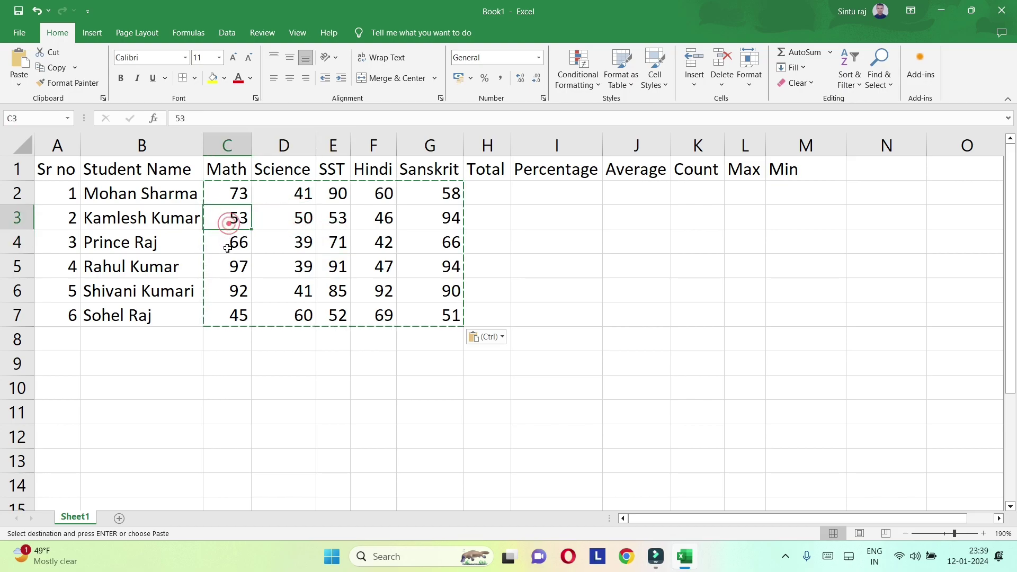
{"action": "left_click", "coordinate": [236, 239]}
{"action": "left_click", "coordinate": [233, 291]}
{"action": "left_click", "coordinate": [236, 311]}
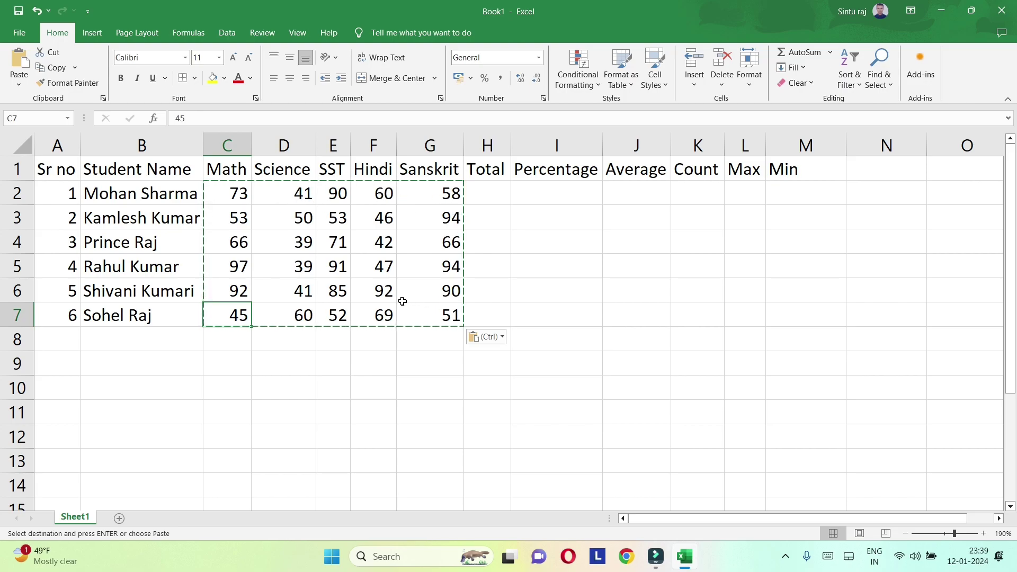
{"action": "key", "text": "Escape"}
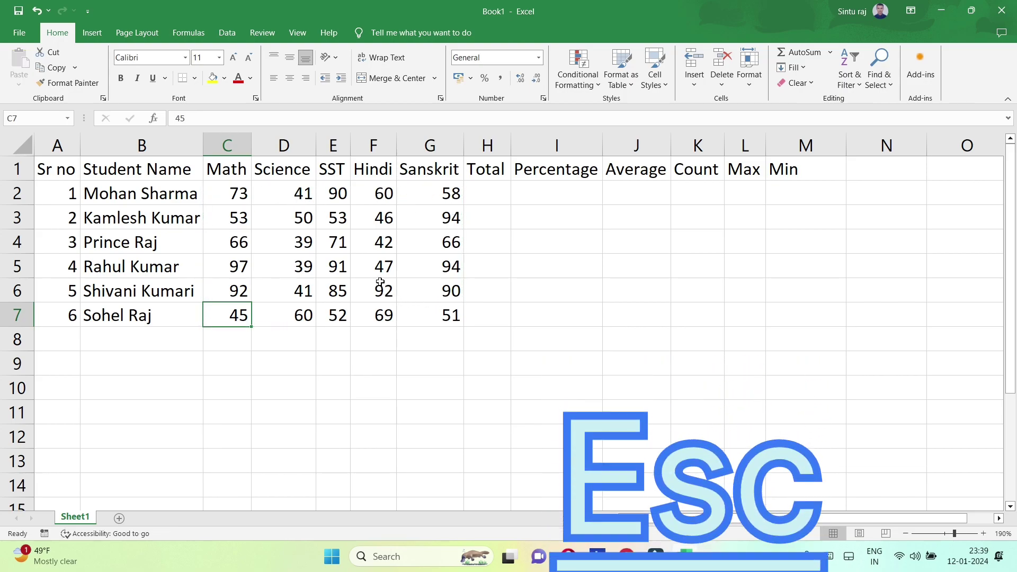
{"action": "left_click_drag", "start_coordinate": [281, 220], "coordinate": [345, 218]}
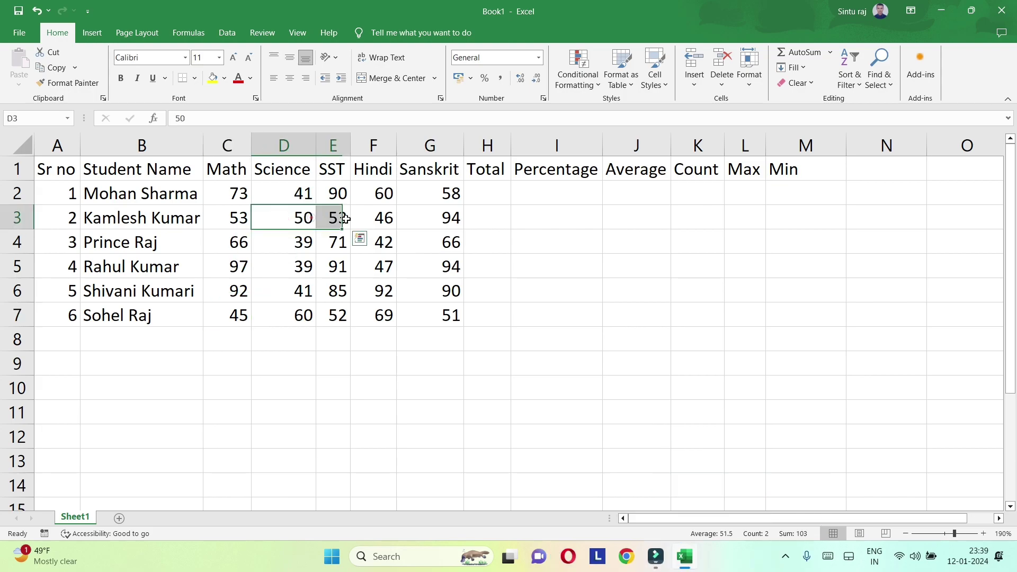
{"action": "left_click", "coordinate": [404, 217]}
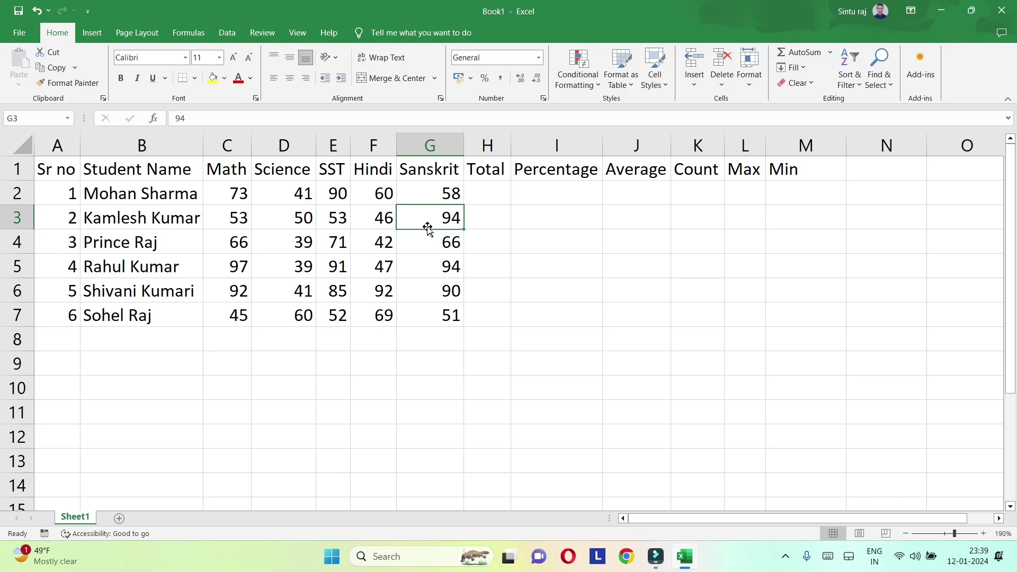
{"action": "left_click", "coordinate": [262, 234]}
{"action": "left_click", "coordinate": [237, 221]}
{"action": "left_click", "coordinate": [229, 248]}
{"action": "left_click", "coordinate": [232, 313]}
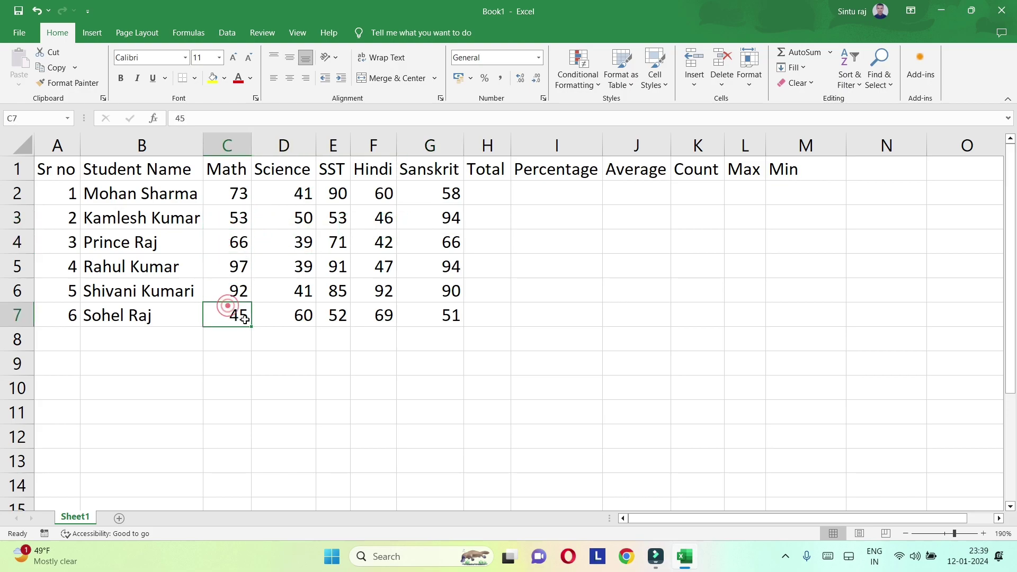
{"action": "left_click", "coordinate": [298, 317]}
{"action": "left_click", "coordinate": [334, 316]}
{"action": "left_click", "coordinate": [391, 315]}
{"action": "left_click", "coordinate": [420, 315]}
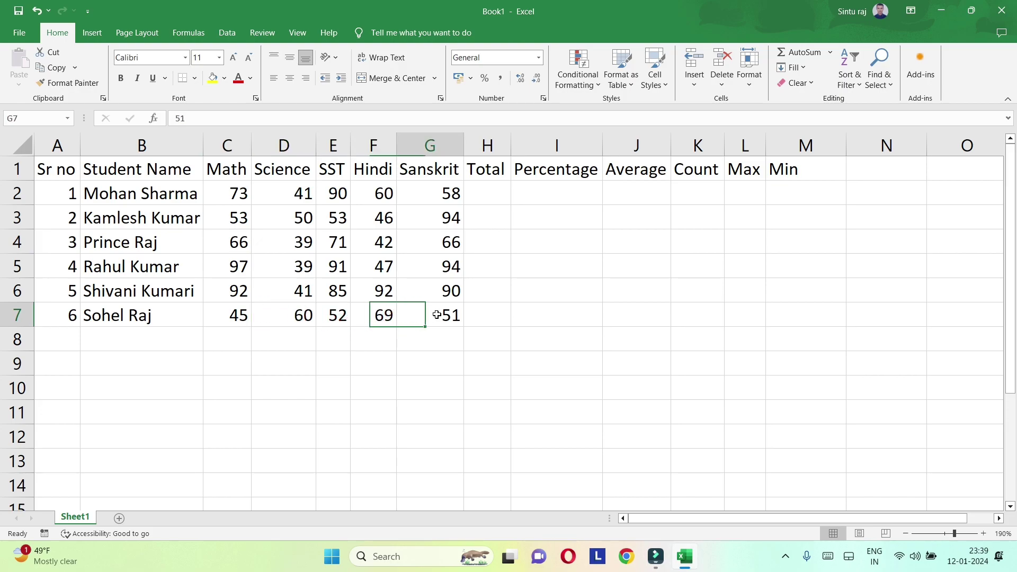
{"action": "left_click", "coordinate": [430, 291]}
{"action": "left_click", "coordinate": [433, 259]}
{"action": "left_click", "coordinate": [430, 243]}
{"action": "left_click", "coordinate": [422, 219]}
{"action": "left_click", "coordinate": [417, 194]}
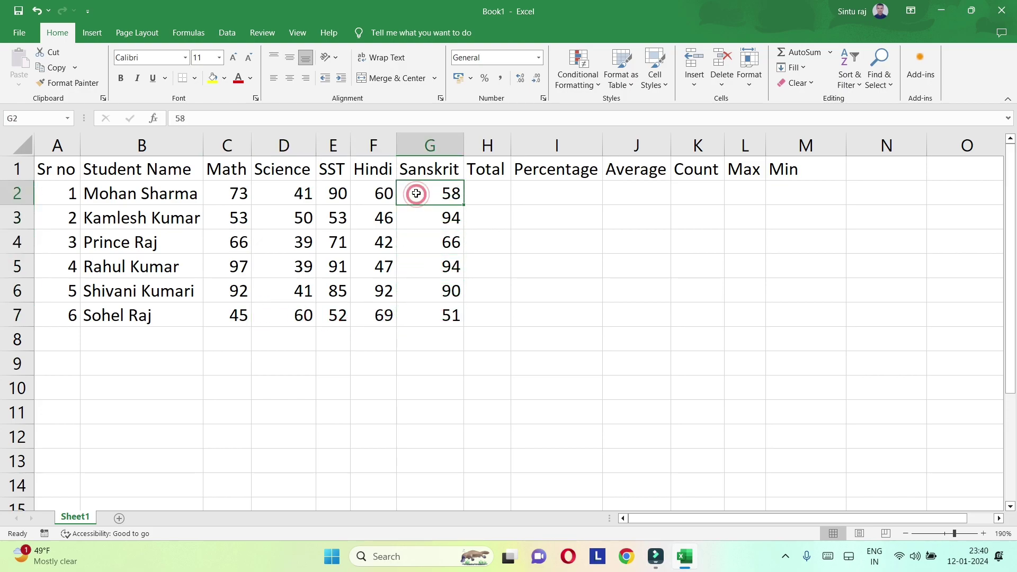
{"action": "left_click", "coordinate": [487, 193]}
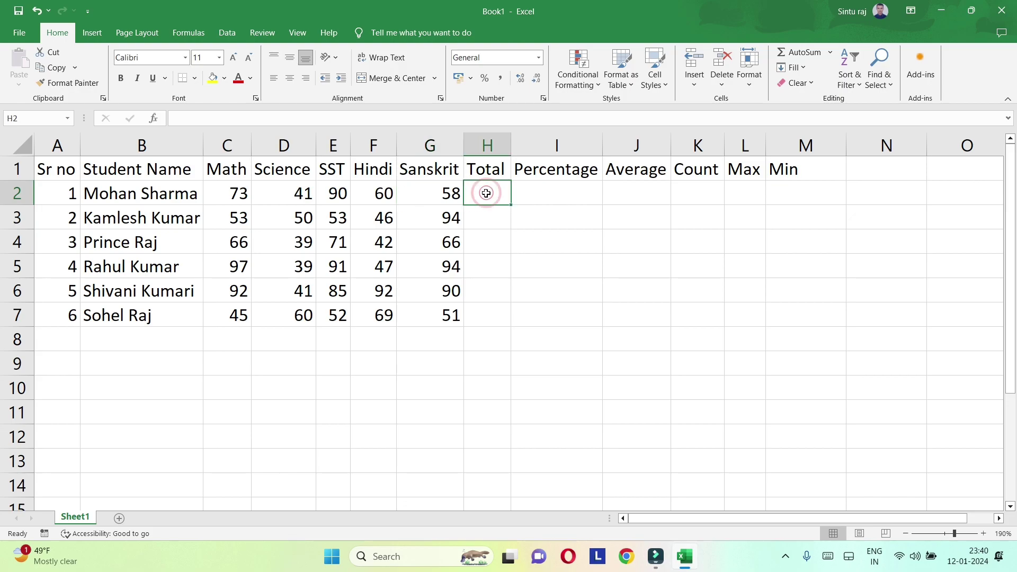
Enter =SUM(C2:G2) in H2 so the first student's Total shows 322
{"action": "type", "text": "="}
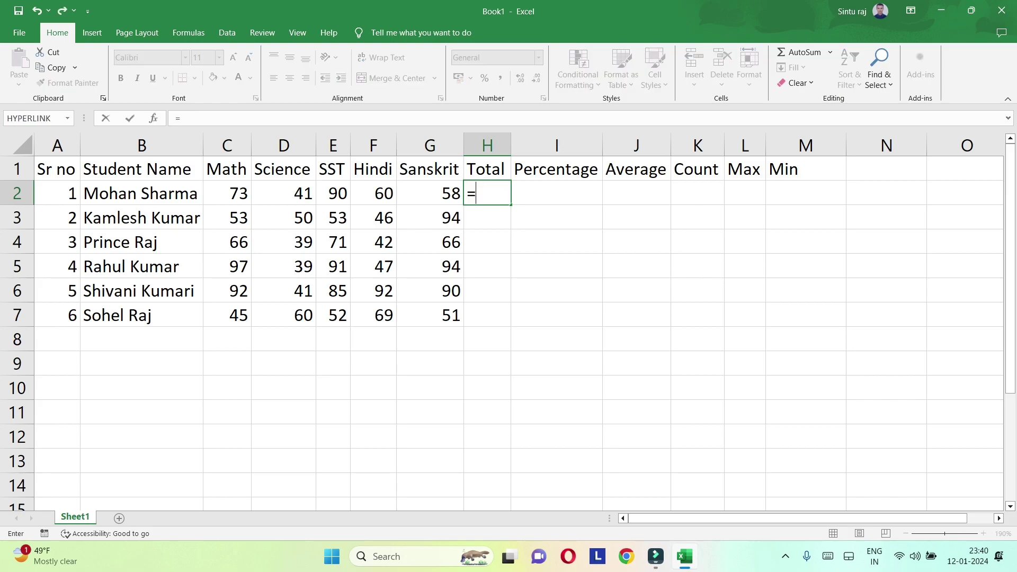
{"action": "type", "text": "sum"}
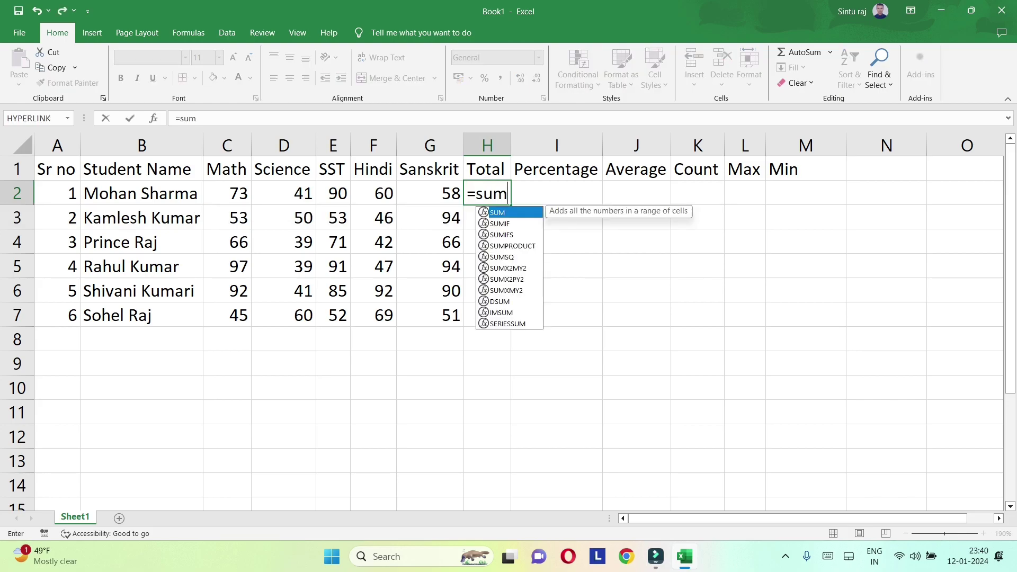
{"action": "type", "text": "("}
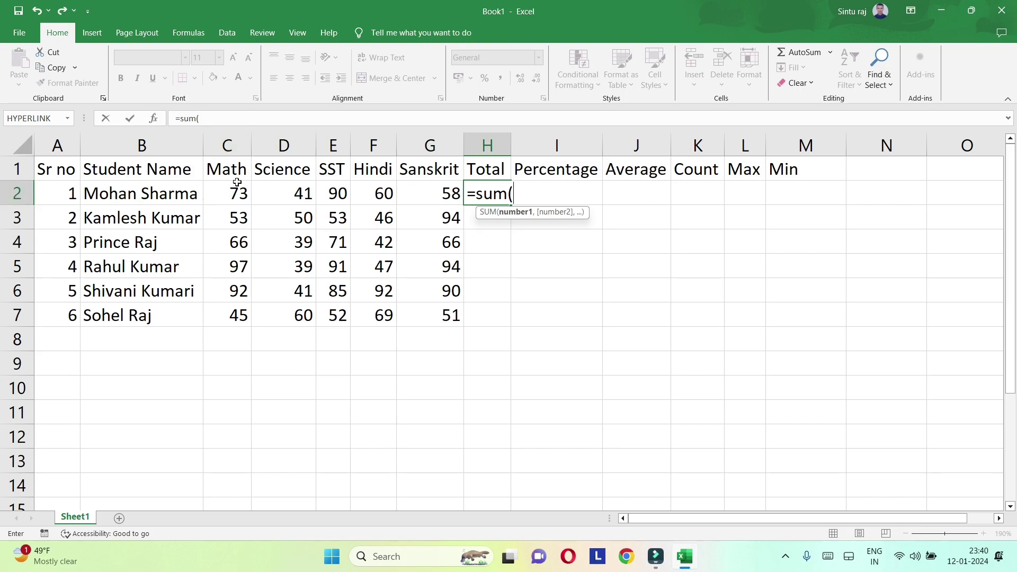
{"action": "type", "text": "c"}
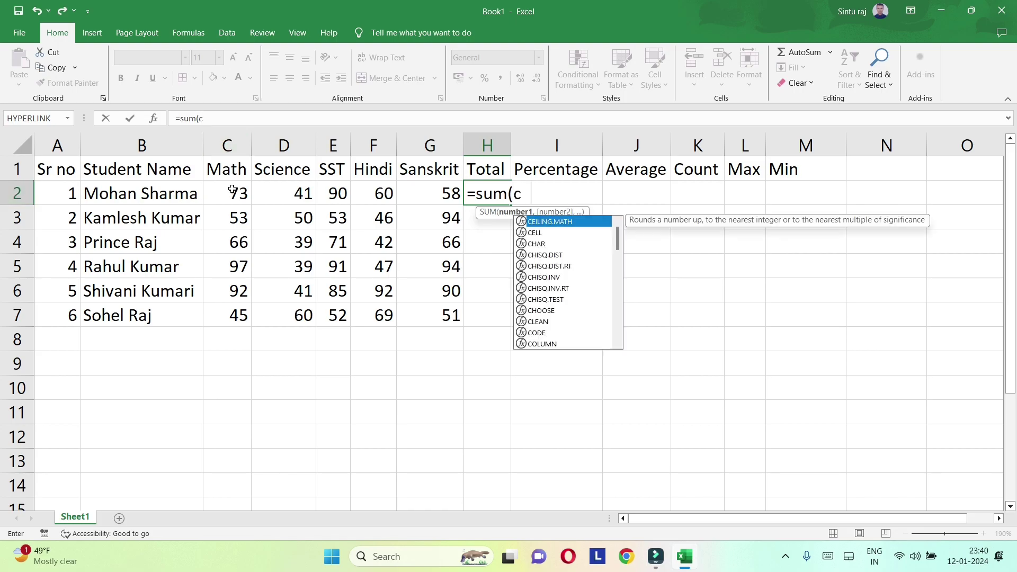
{"action": "type", "text": "2:"}
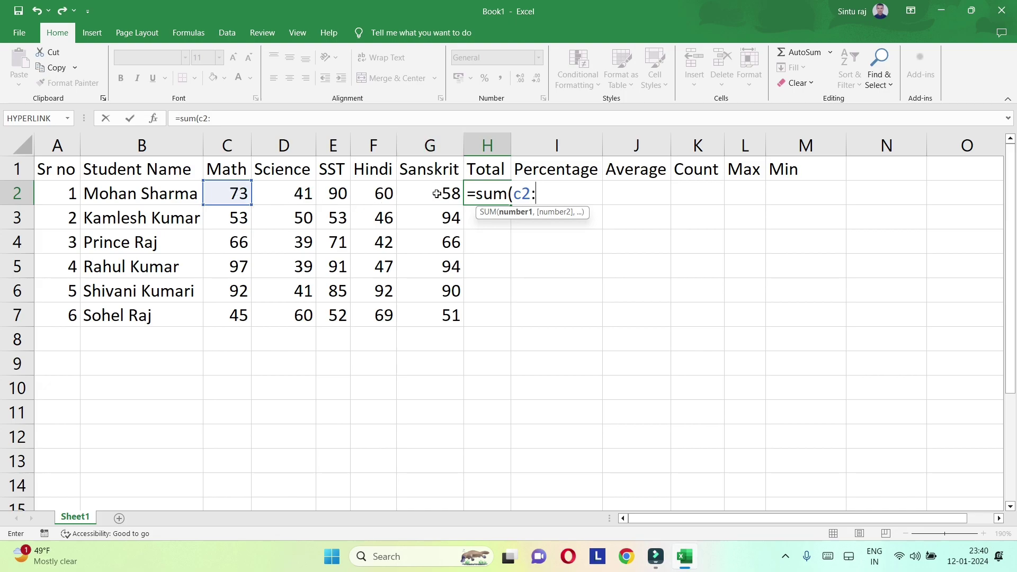
{"action": "type", "text": "g"}
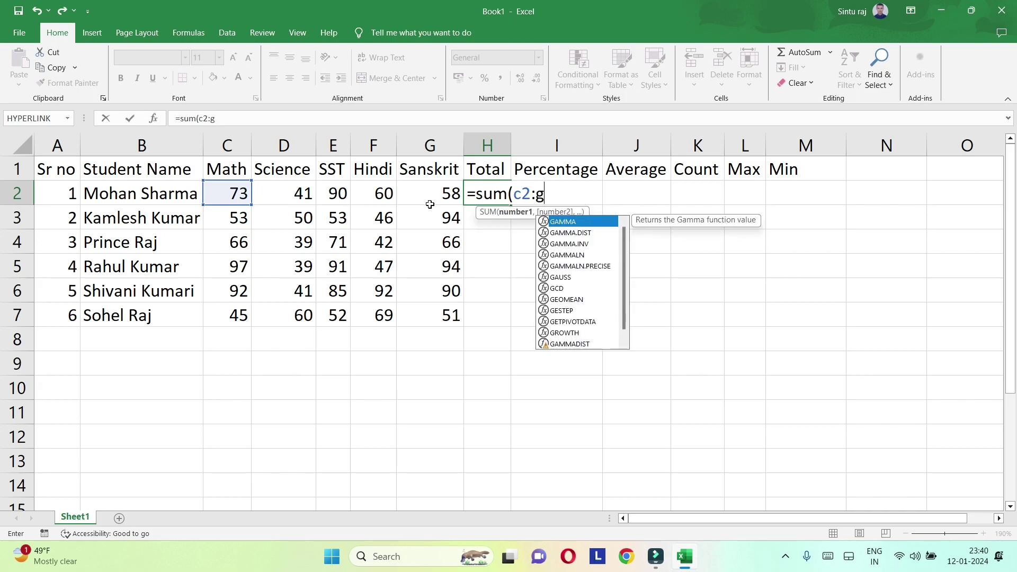
{"action": "type", "text": "2)"}
{"action": "key", "text": "Return"}
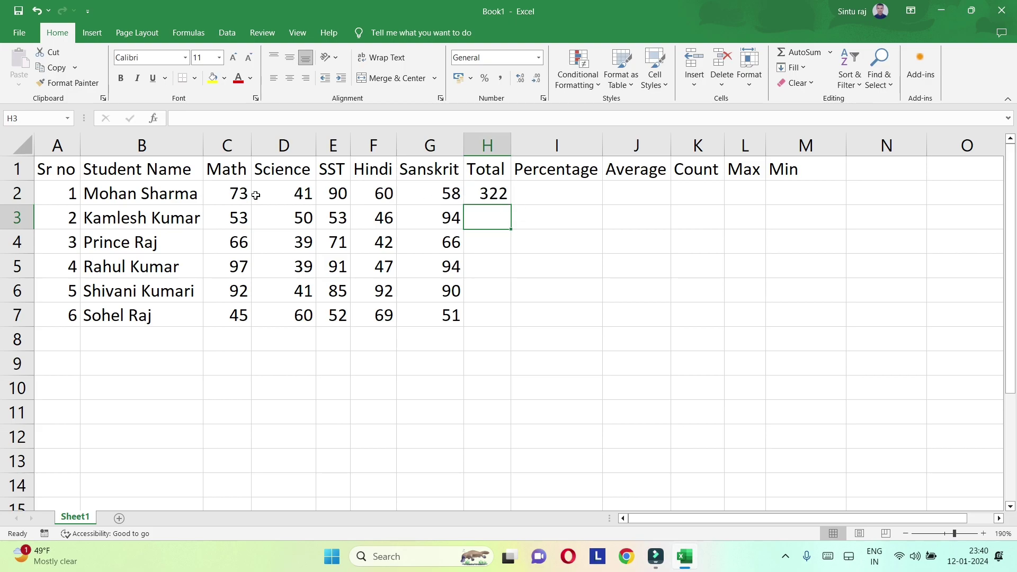
{"action": "left_click", "coordinate": [495, 199]}
{"action": "left_click", "coordinate": [496, 198]}
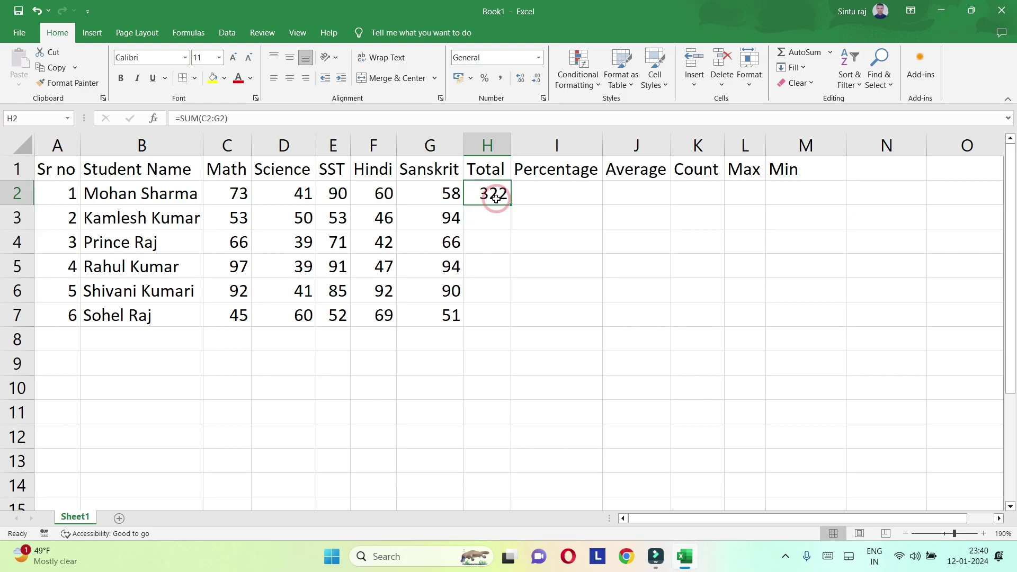
{"action": "left_click", "coordinate": [554, 194]}
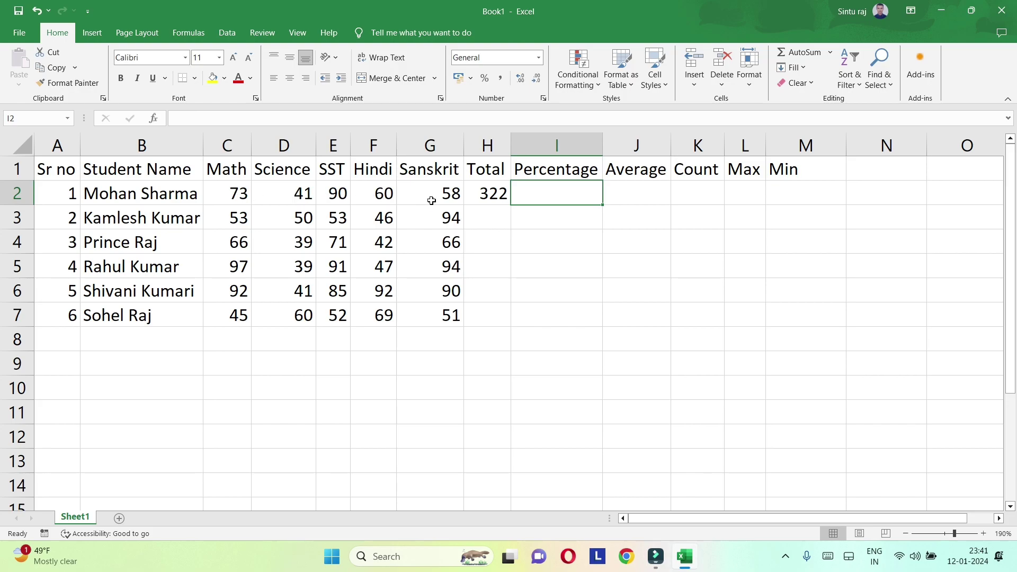
Enter =H2/5 in I2 so the first student's Percentage shows 64.4
{"action": "left_click", "coordinate": [534, 197]}
{"action": "type", "text": "="}
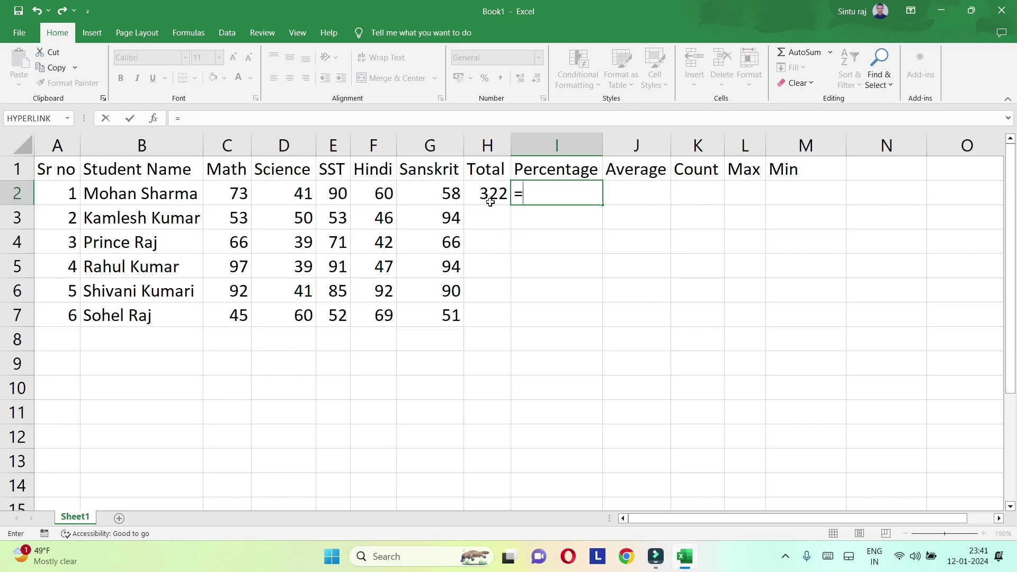
{"action": "type", "text": "h"}
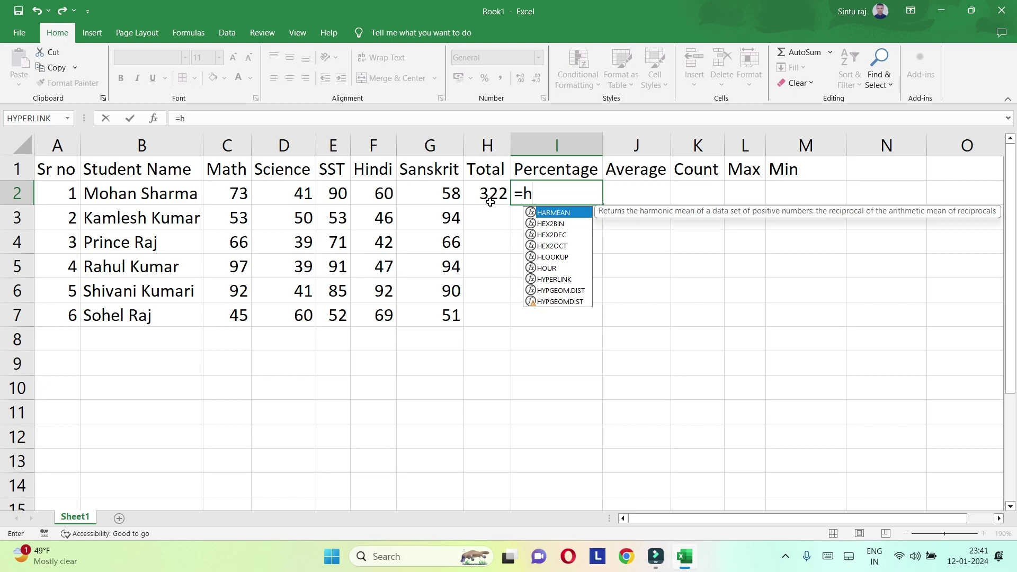
{"action": "type", "text": "2"}
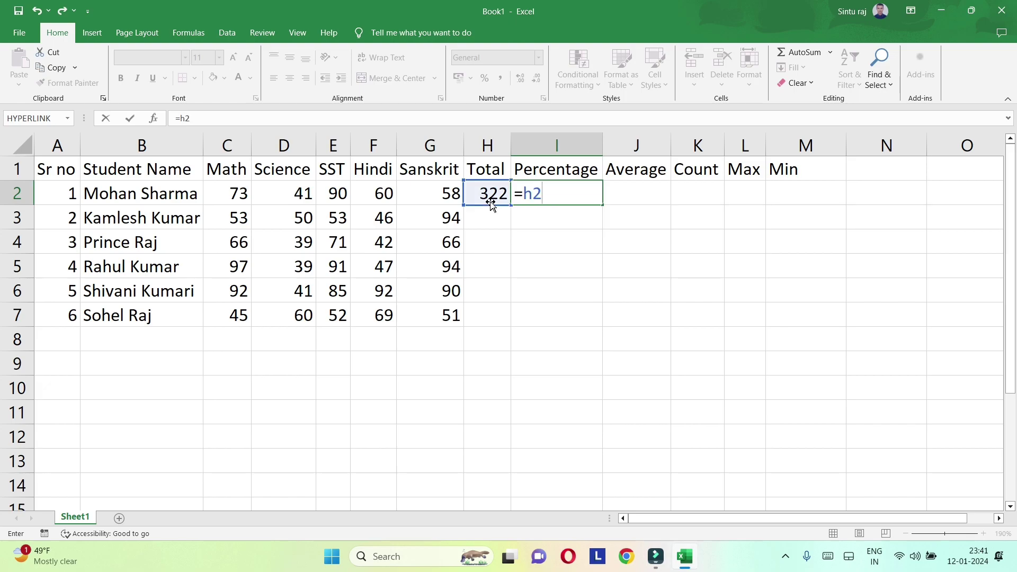
{"action": "type", "text": "/"}
{"action": "type", "text": "5"}
{"action": "key", "text": "Return"}
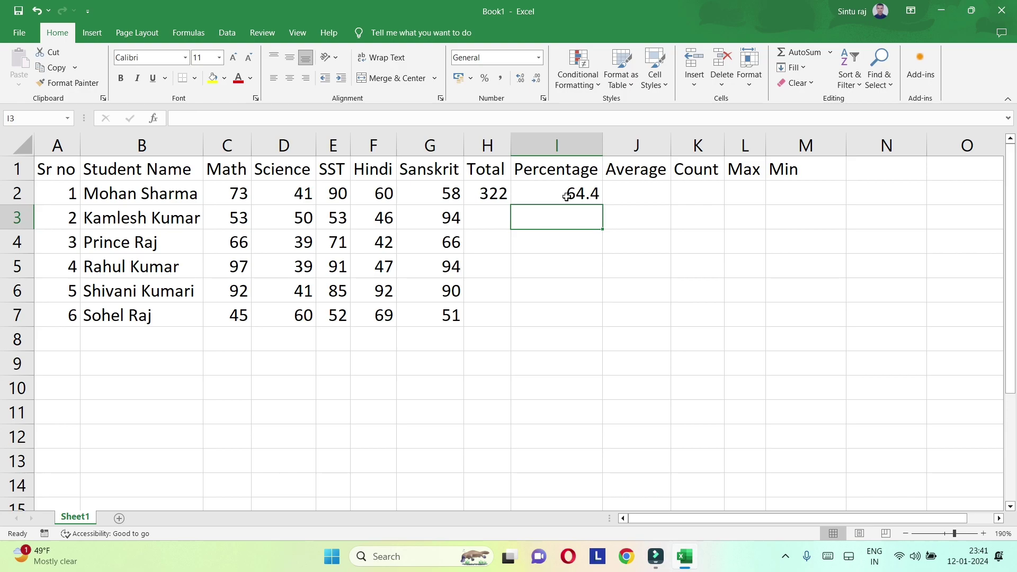
{"action": "left_click", "coordinate": [642, 194]}
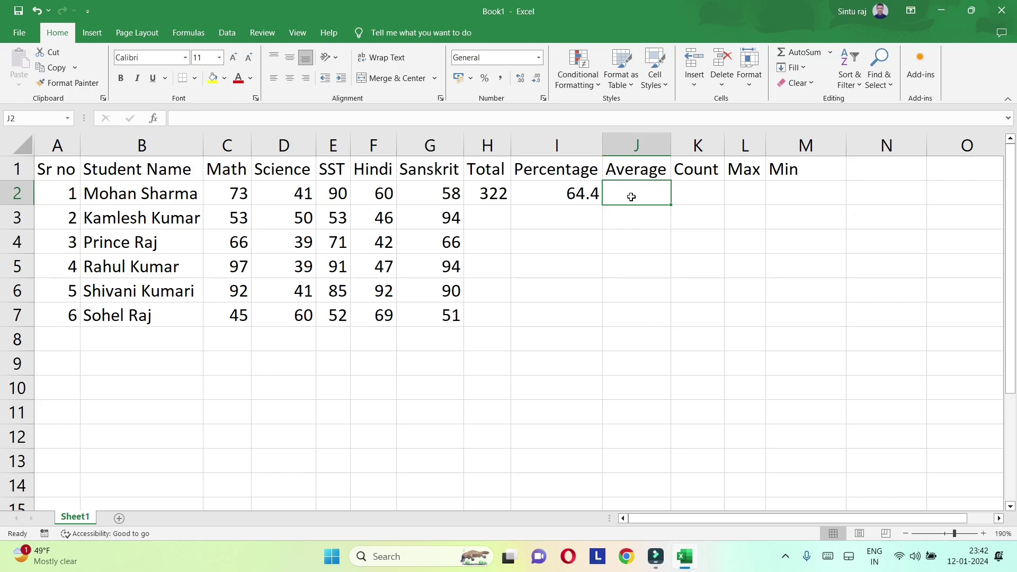
Enter =AVERAGE(C2:G2) in J2, giving the first student's Average of 64.4
{"action": "type", "text": "="}
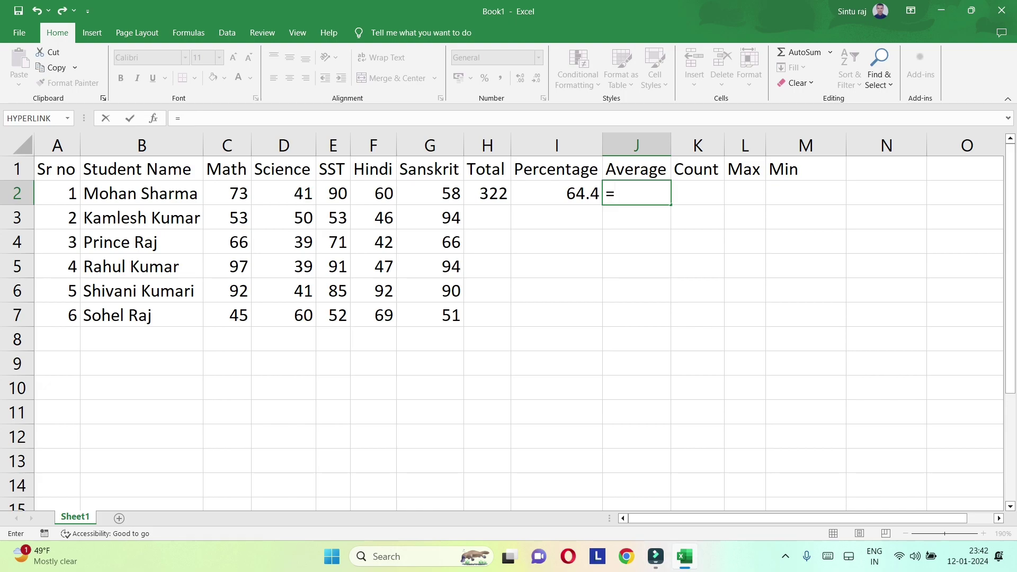
{"action": "type", "text": "a"}
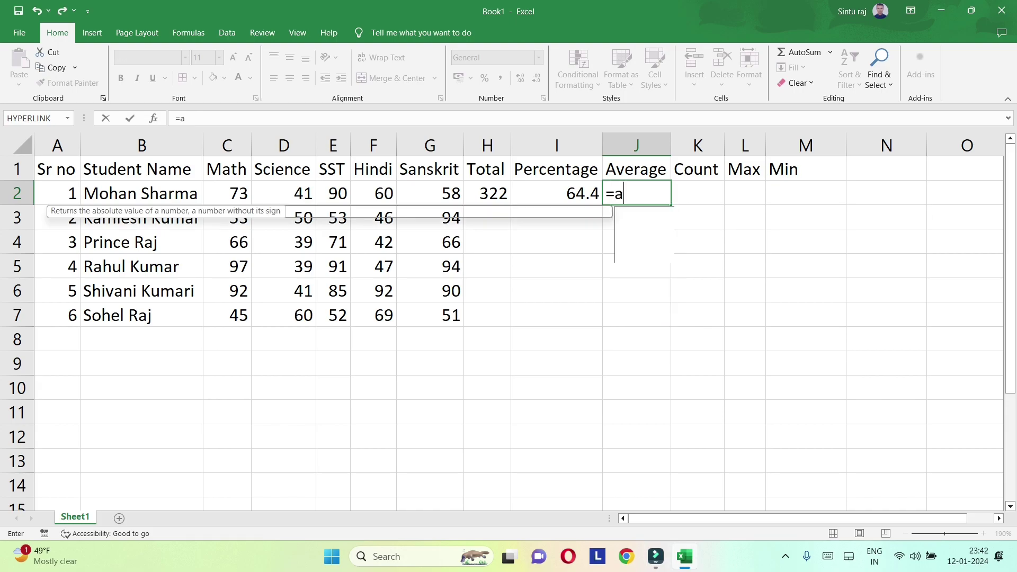
{"action": "type", "text": "vver"}
{"action": "key", "text": "BackSpace"}
{"action": "key", "text": "BackSpace"}
{"action": "key", "text": "BackSpace"}
{"action": "type", "text": "eragge"}
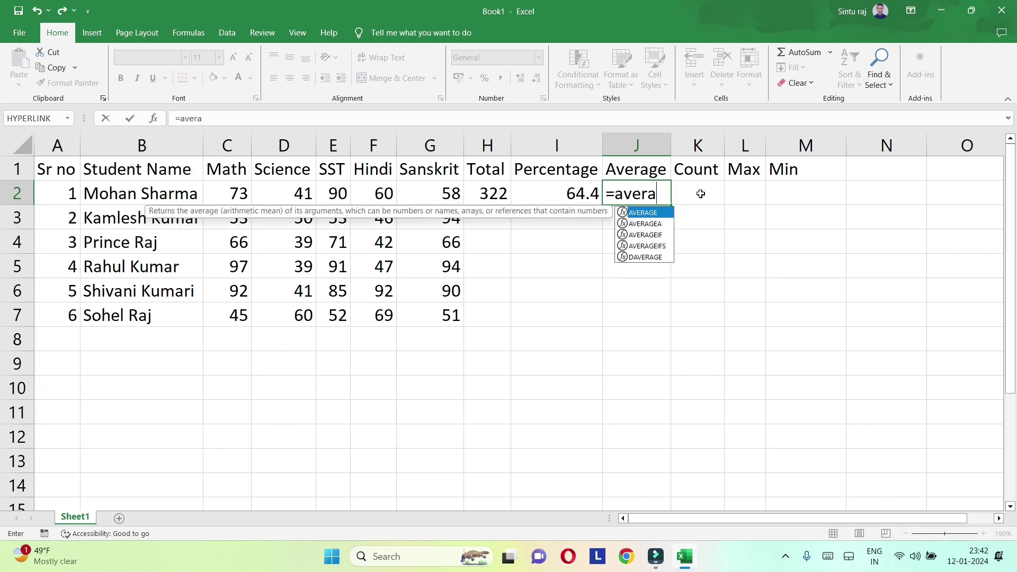
{"action": "key", "text": "BackSpace"}
{"action": "key", "text": "BackSpace"}
{"action": "type", "text": "e("}
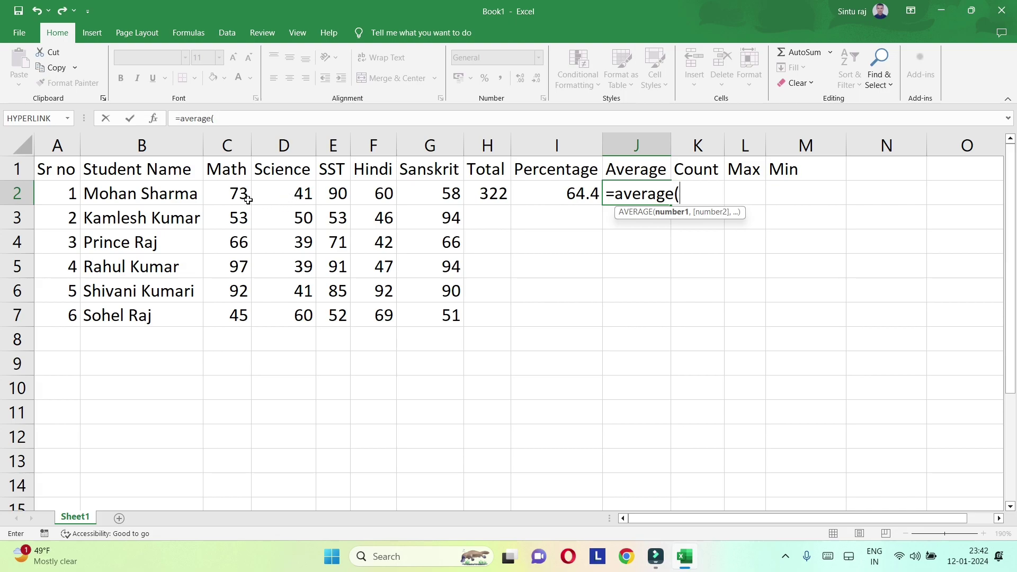
{"action": "type", "text": "c2"}
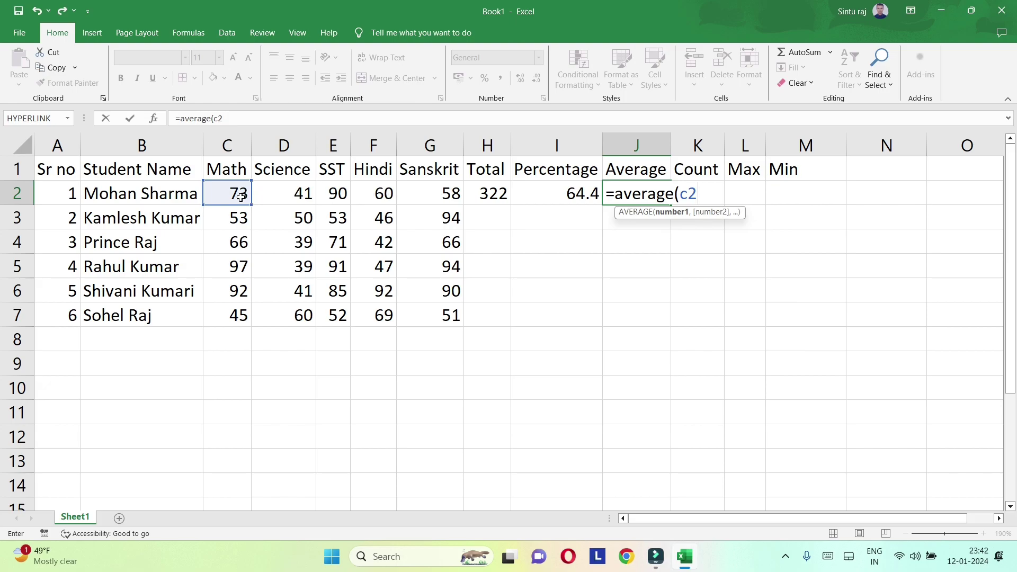
{"action": "type", "text": ":g2"}
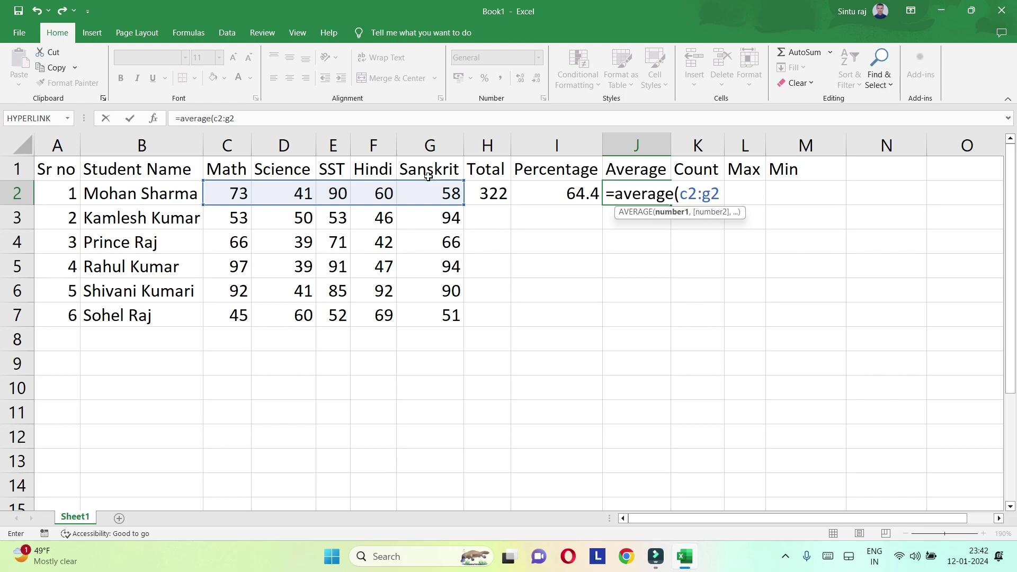
{"action": "type", "text": ")"}
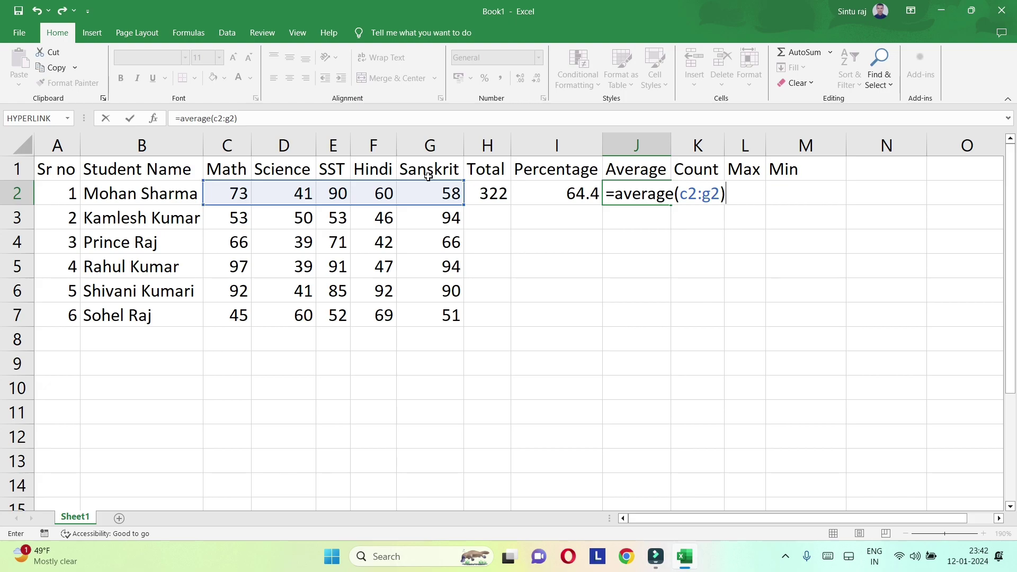
{"action": "key", "text": "Return"}
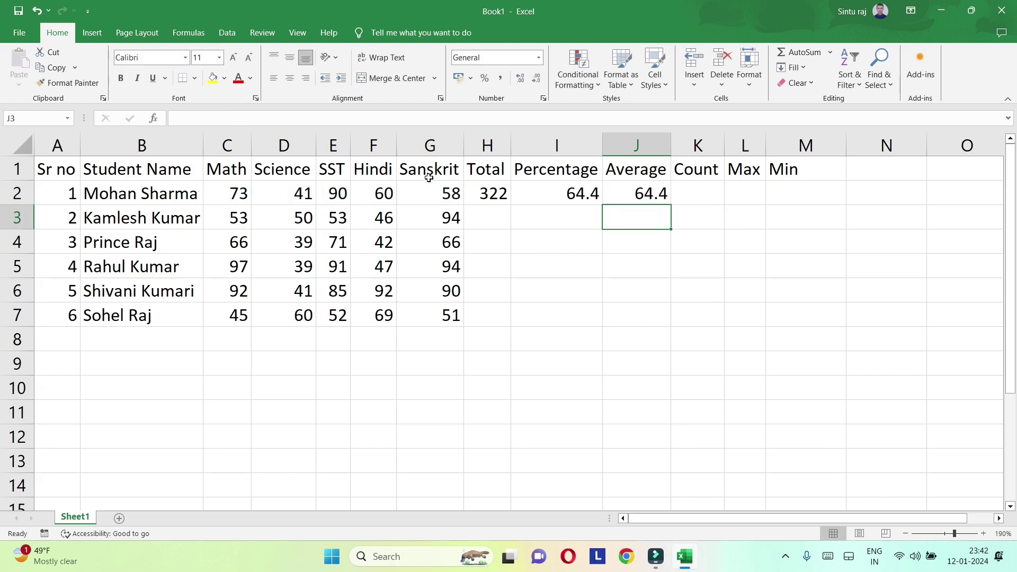
Verify the 64.4 average by selecting the marks C2:G2 and reading the status bar
{"action": "left_click", "coordinate": [644, 193]}
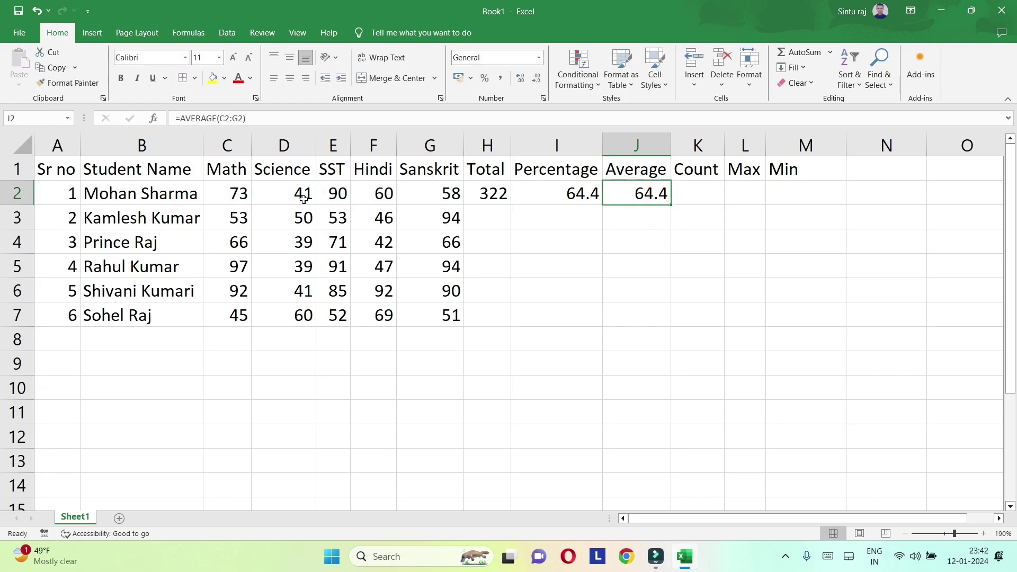
{"action": "left_click", "coordinate": [234, 193]}
{"action": "left_click_drag", "start_coordinate": [235, 194], "coordinate": [452, 190]}
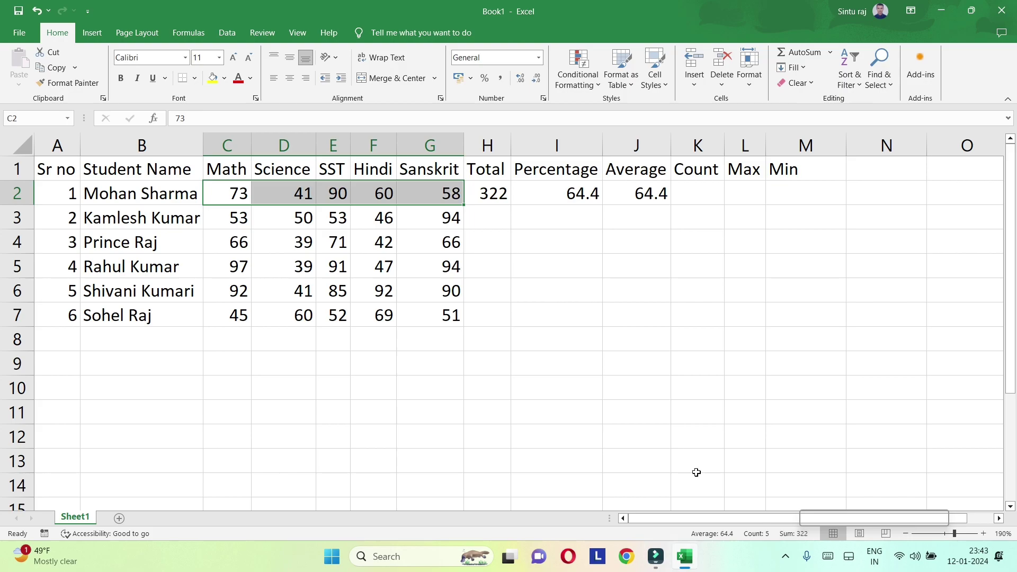
{"action": "left_click", "coordinate": [640, 194]}
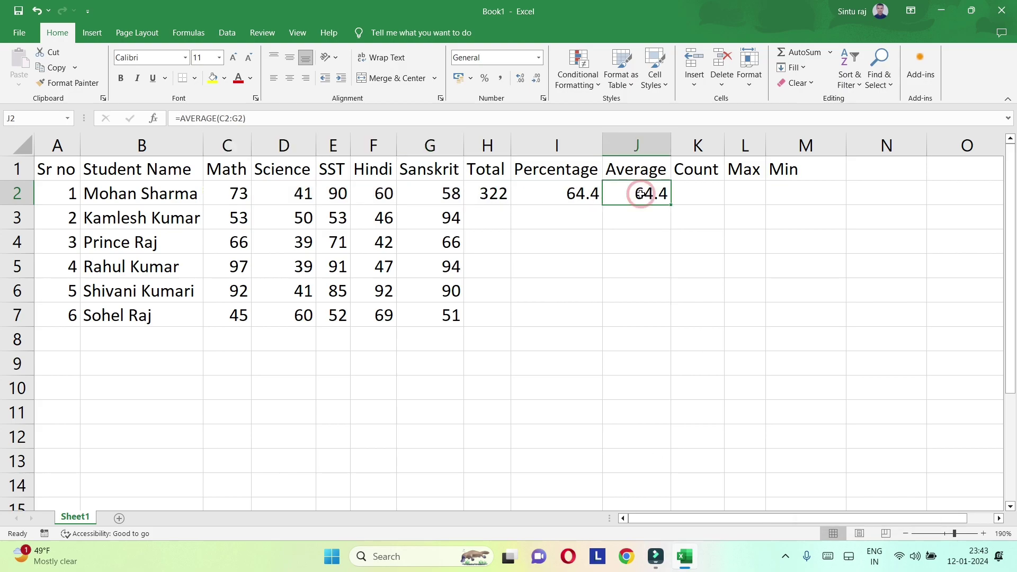
{"action": "left_click", "coordinate": [698, 195]}
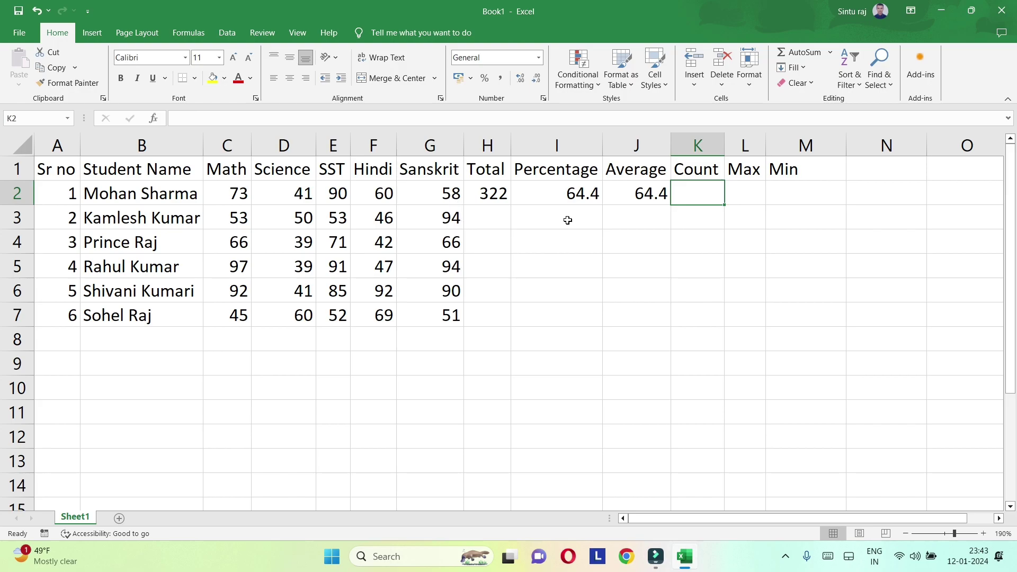
Enter =COUNT(C2:J2) in K2, counting 8 numeric cells for the first student
{"action": "left_click", "coordinate": [692, 196]}
{"action": "type", "text": "="}
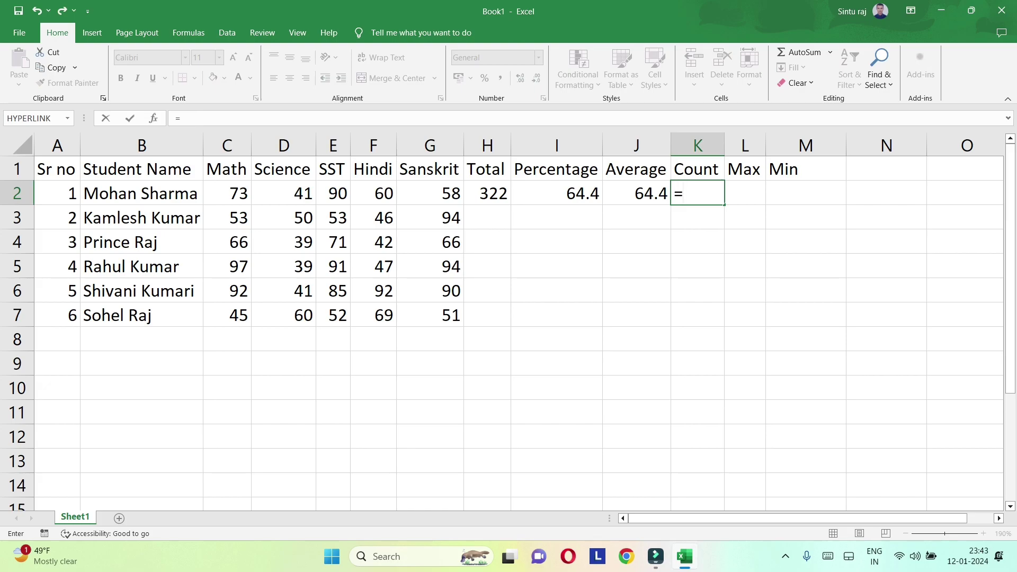
{"action": "type", "text": "count"}
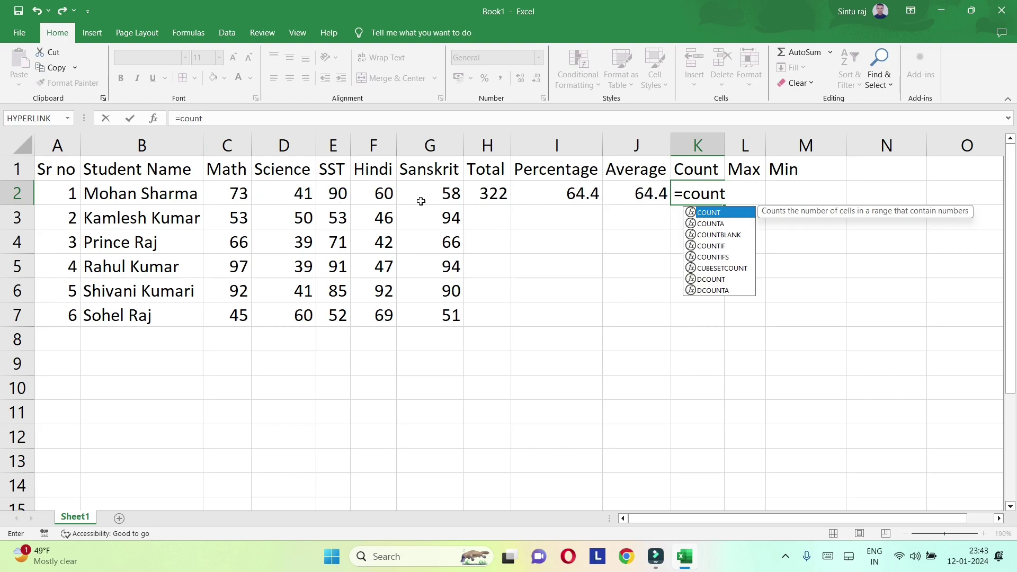
{"action": "type", "text": "c2"}
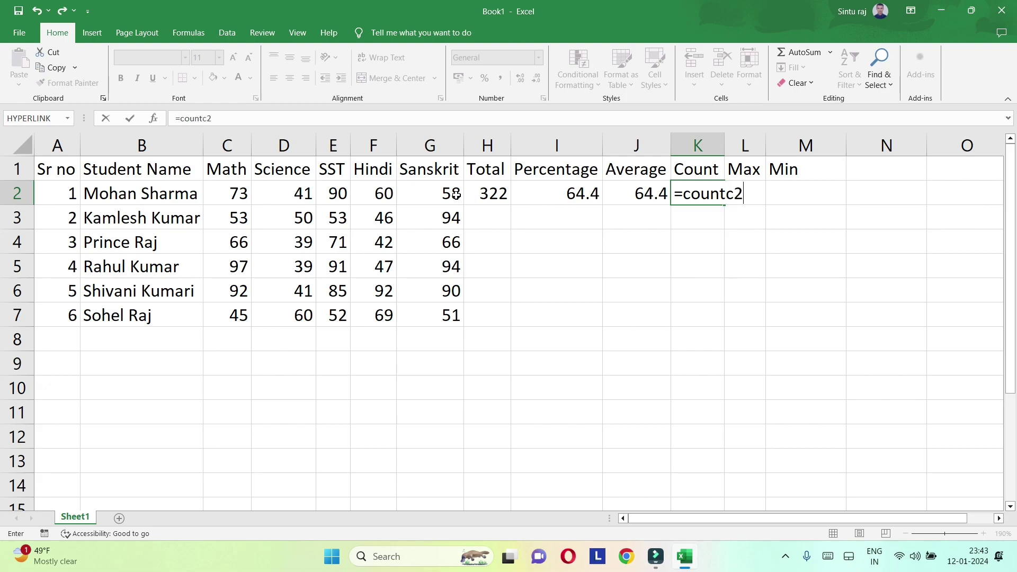
{"action": "key", "text": "BackSpace"}
{"action": "key", "text": "BackSpace"}
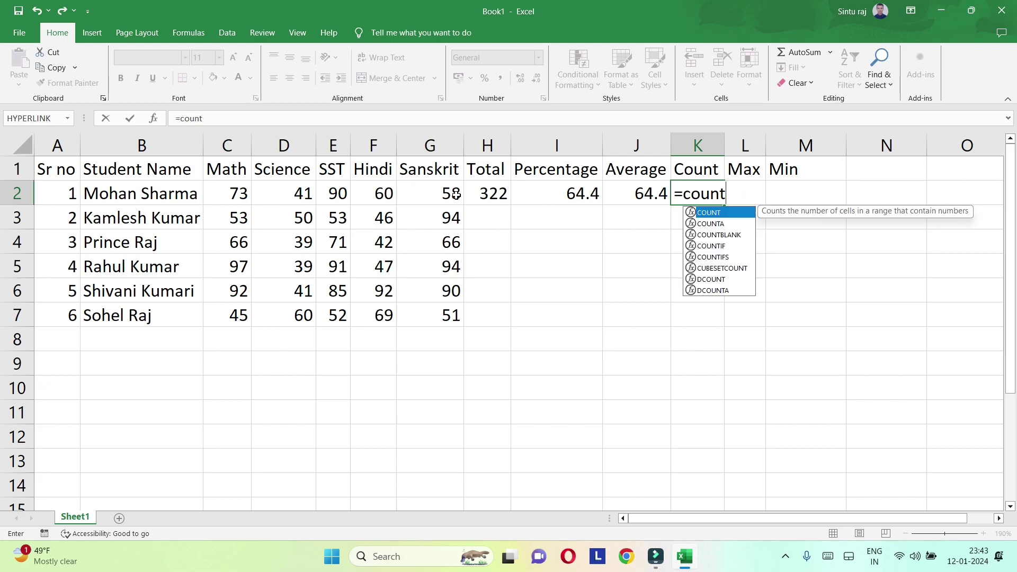
{"action": "type", "text": "(c2:"}
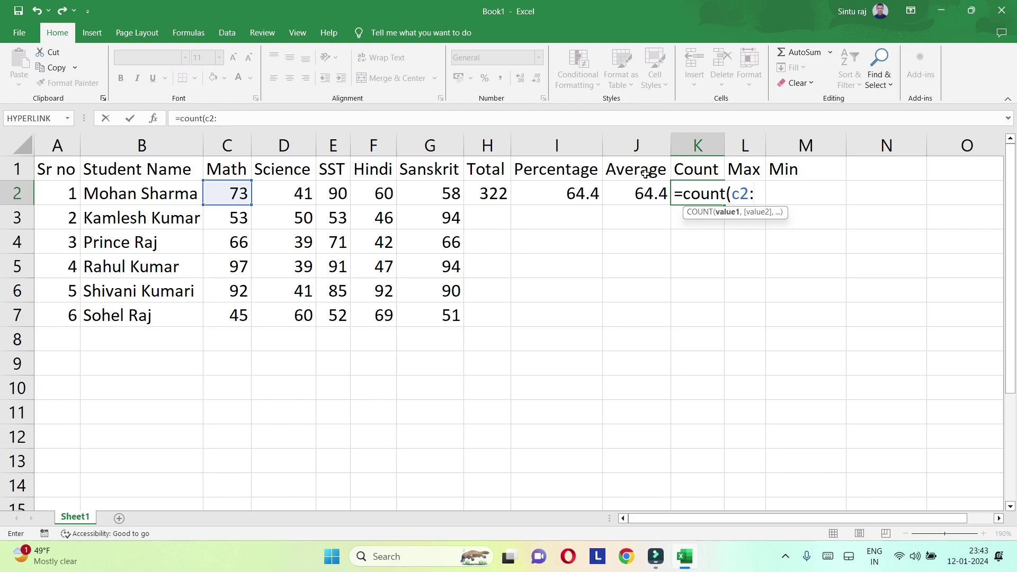
{"action": "type", "text": "j2)"}
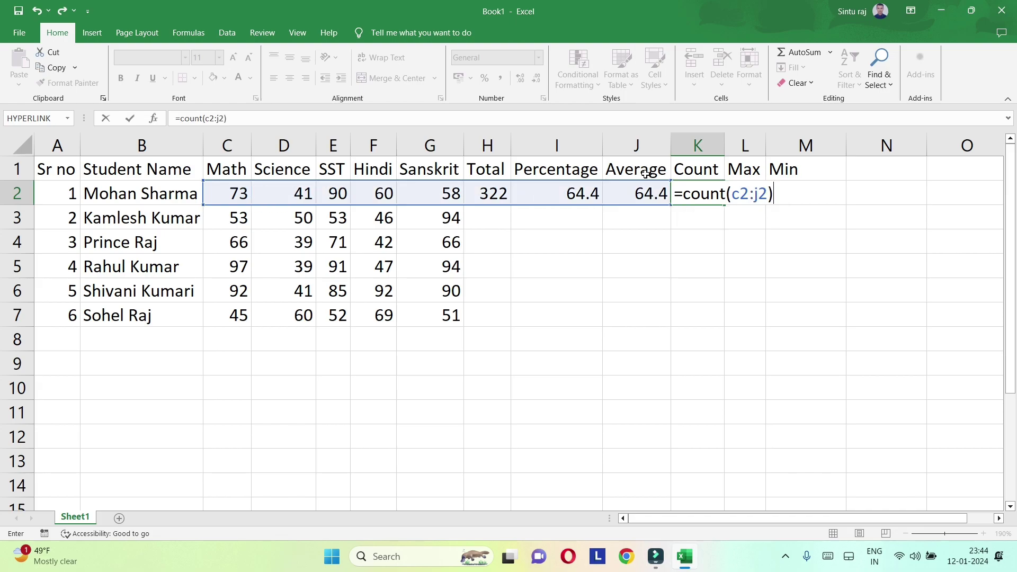
{"action": "key", "text": "Return"}
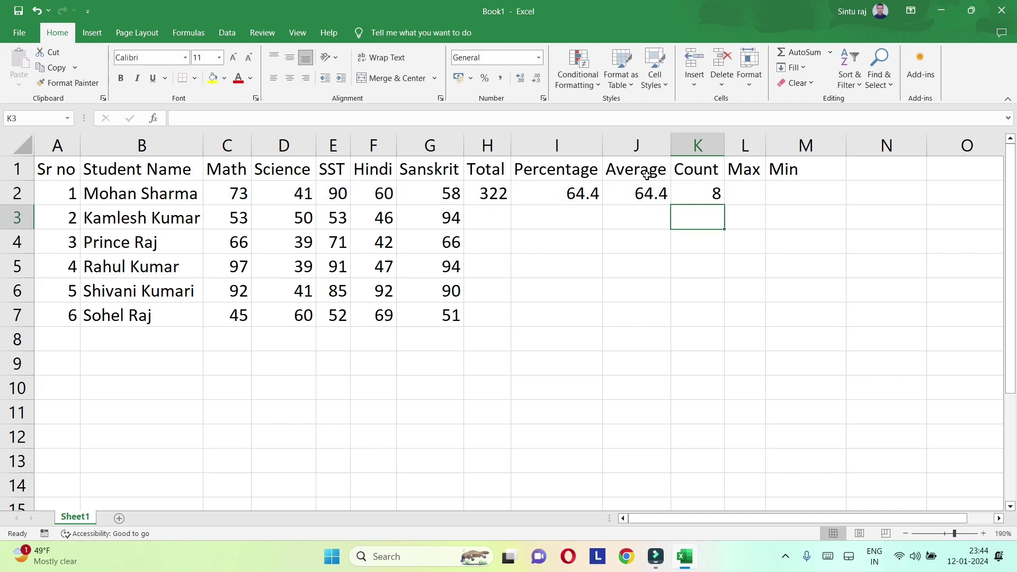
{"action": "left_click", "coordinate": [709, 198]}
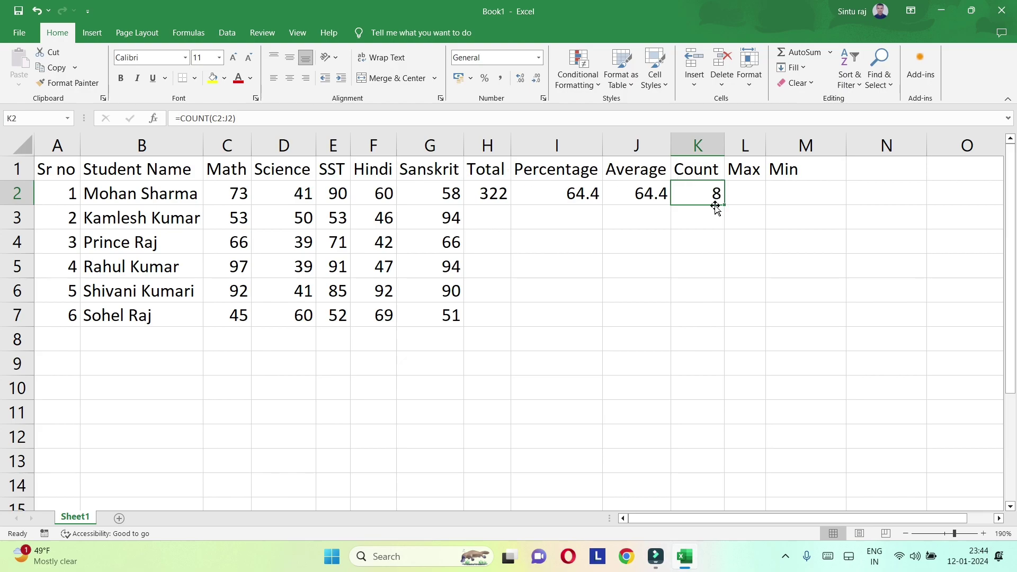
{"action": "left_click", "coordinate": [751, 190]}
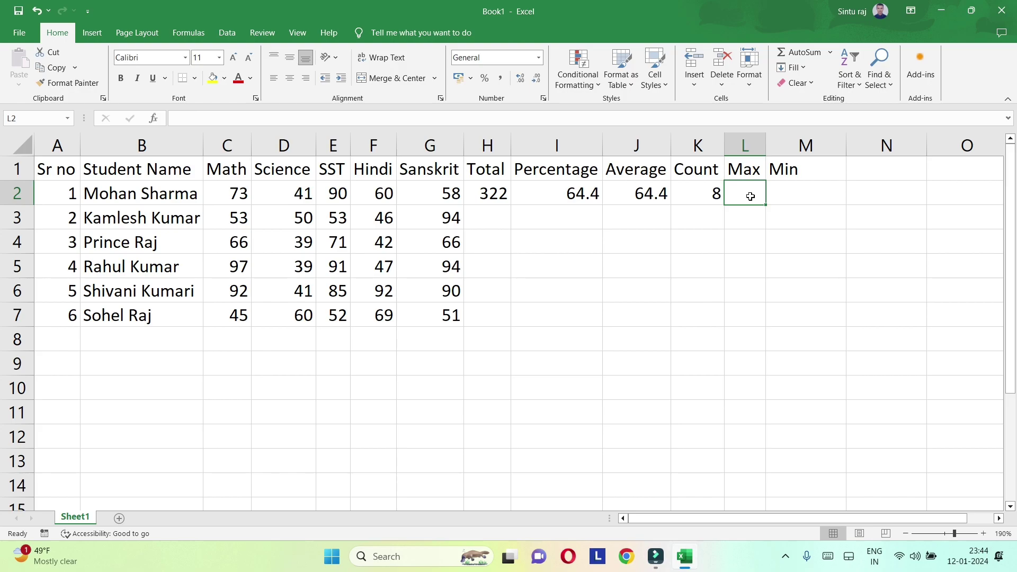
Enter =MAX(C2:G2) in L2, giving the first student's highest mark of 90
{"action": "type", "text": "=max"}
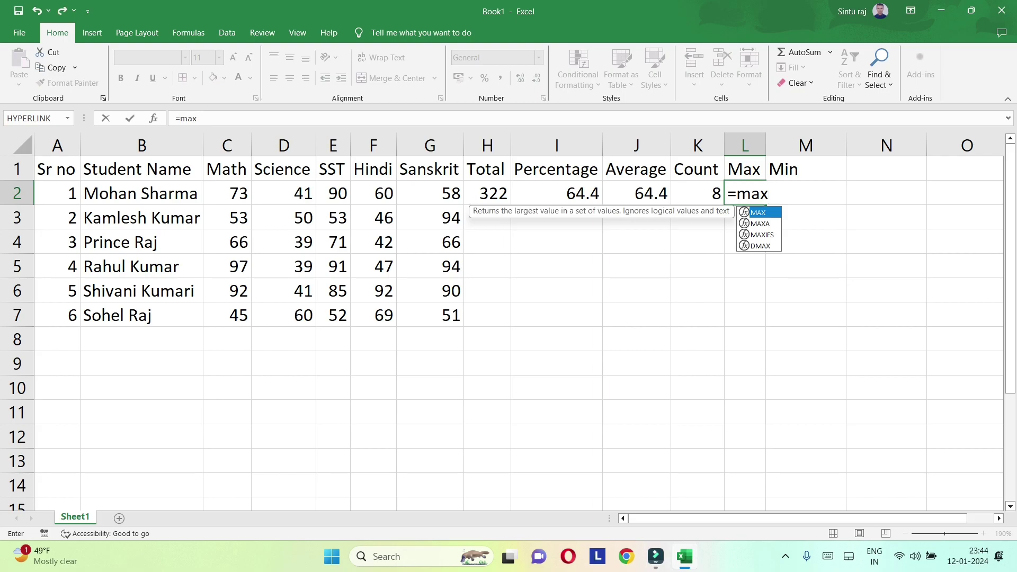
{"action": "type", "text": "("}
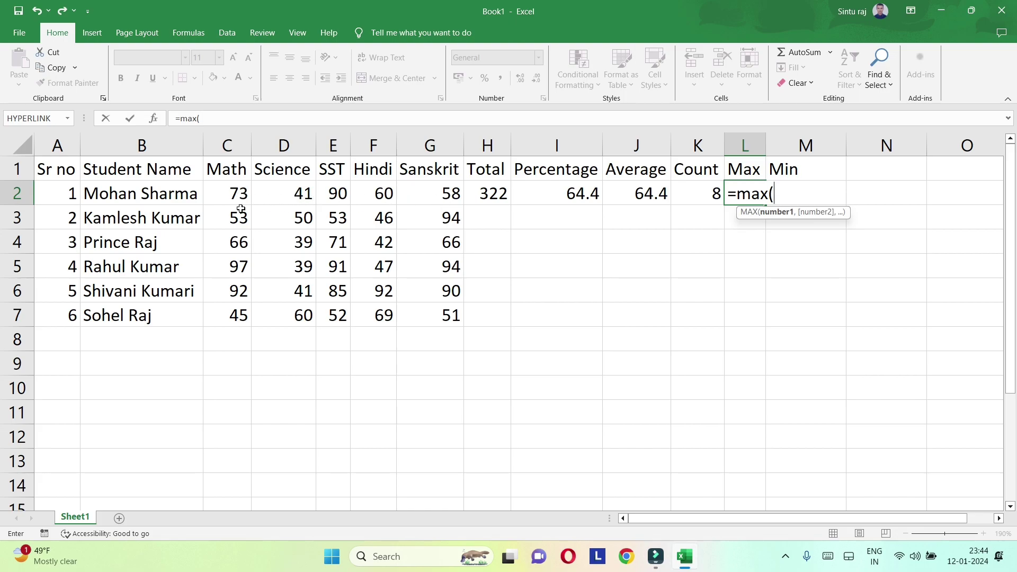
{"action": "type", "text": "c"}
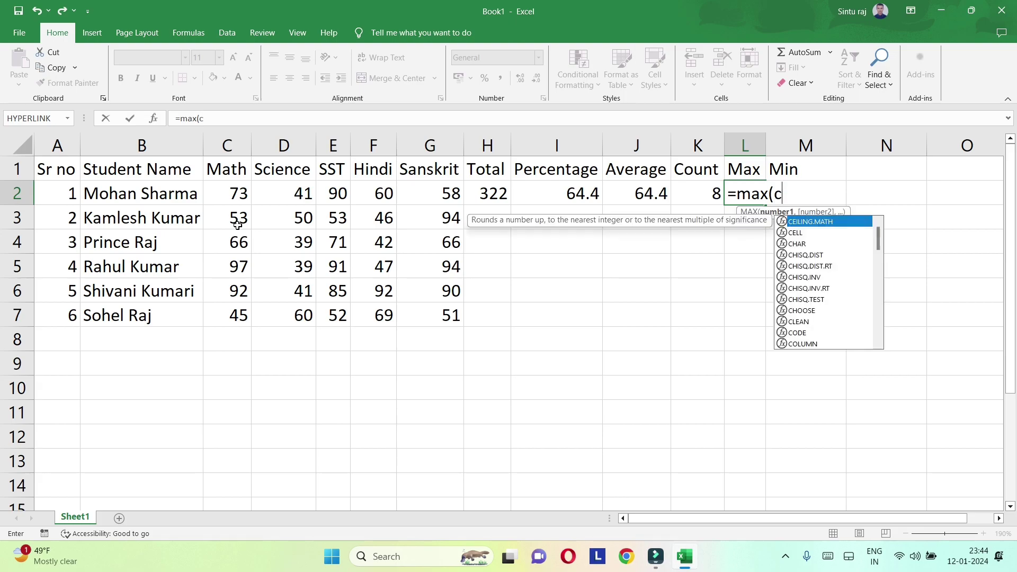
{"action": "type", "text": "2:"}
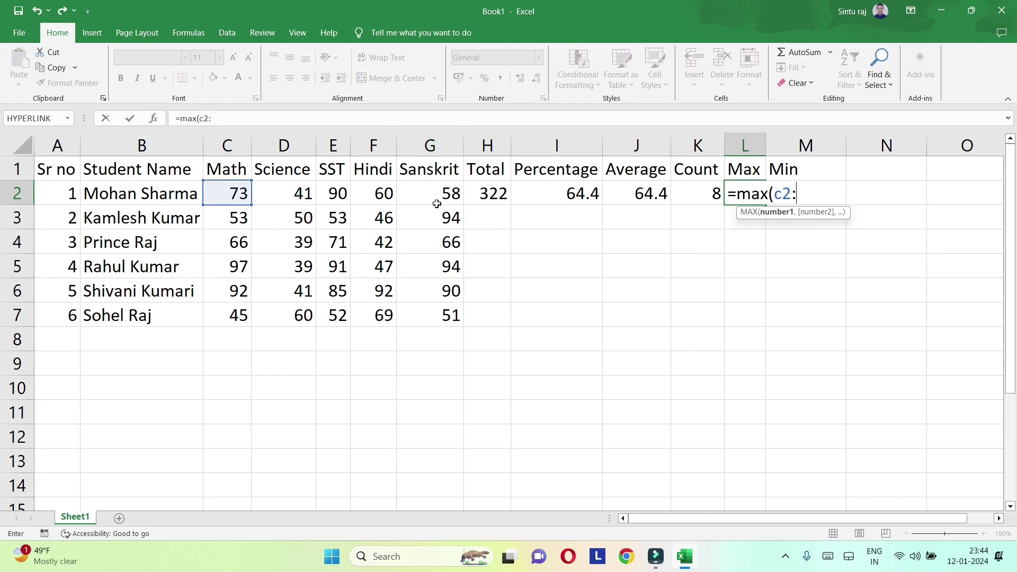
{"action": "type", "text": "g2"}
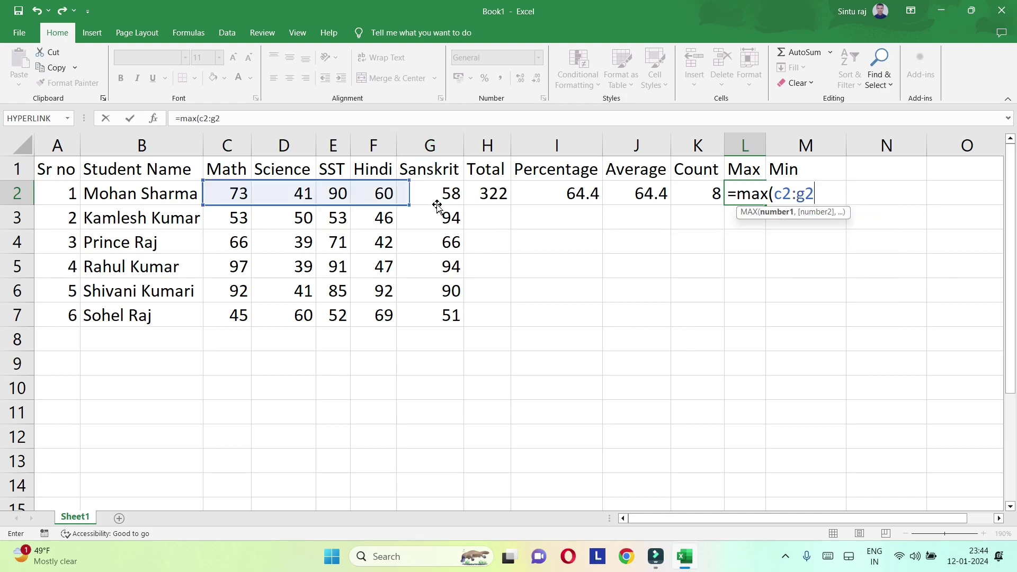
{"action": "type", "text": ")"}
{"action": "key", "text": "Return"}
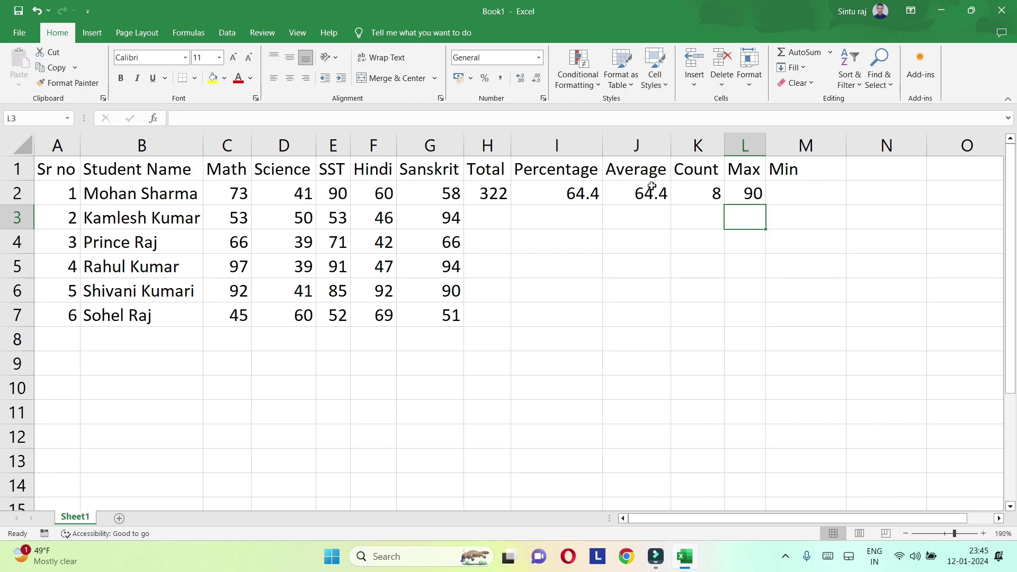
{"action": "left_click", "coordinate": [801, 192]}
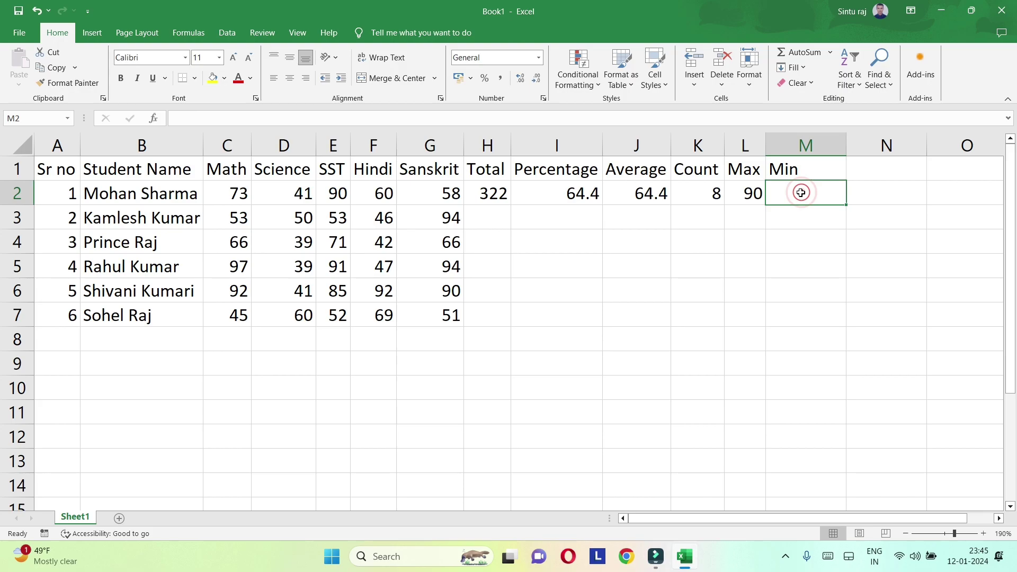
Enter =MIN(C2:G2) in M2 for a lowest mark of 41 and autofit column M
{"action": "type", "text": "="}
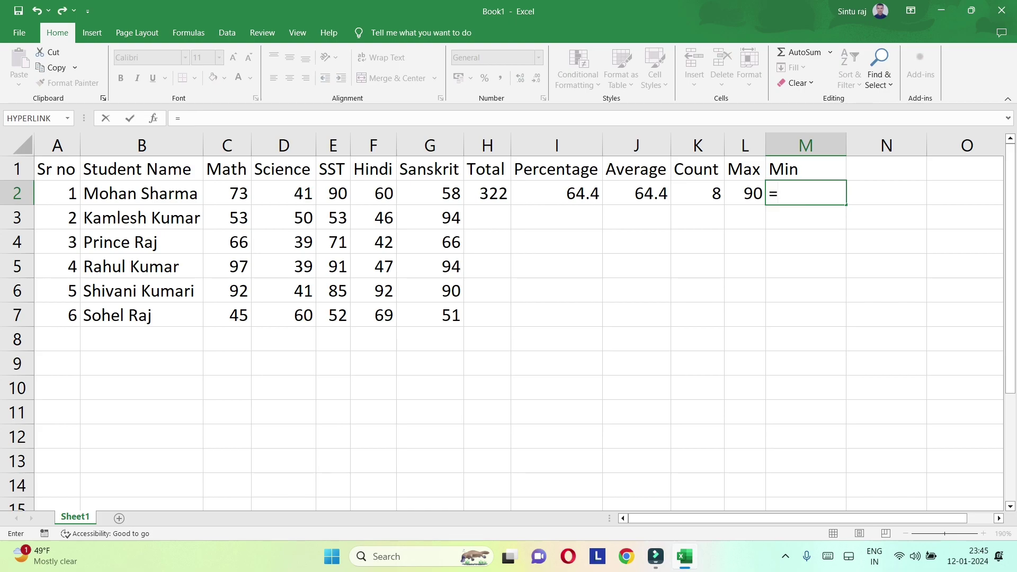
{"action": "type", "text": "min"}
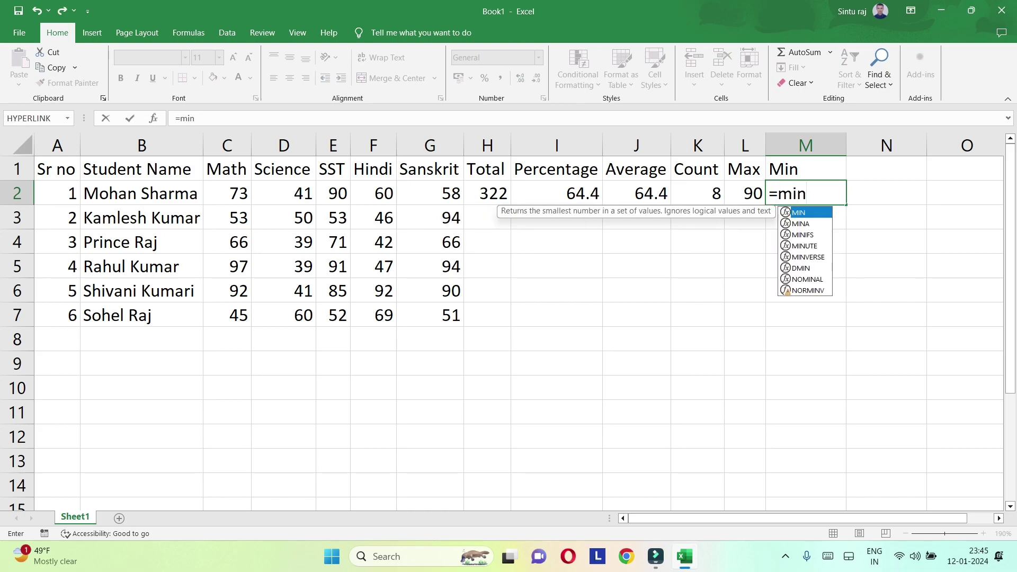
{"action": "type", "text": "("}
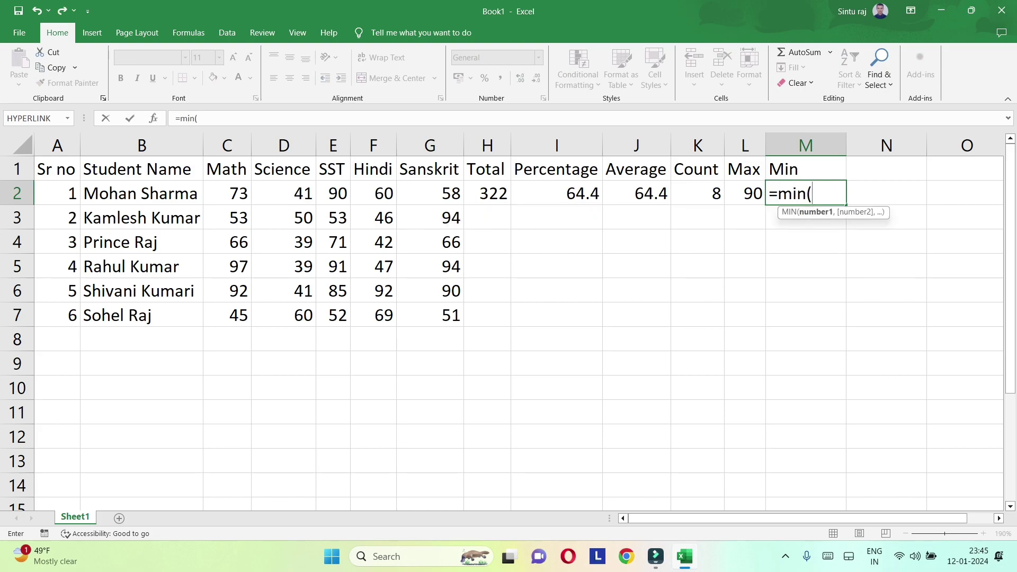
{"action": "type", "text": "c2"}
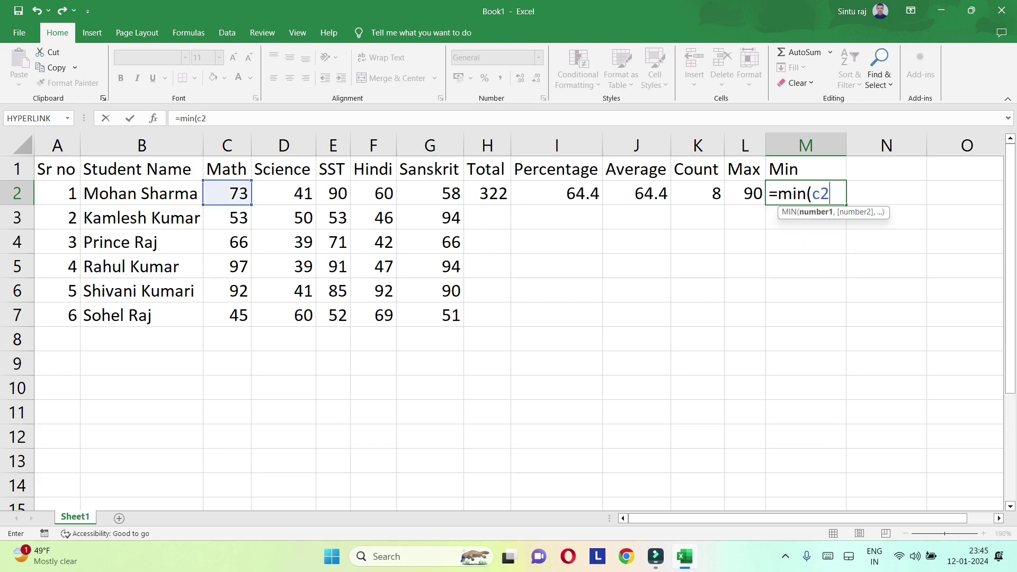
{"action": "type", "text": ":g2"}
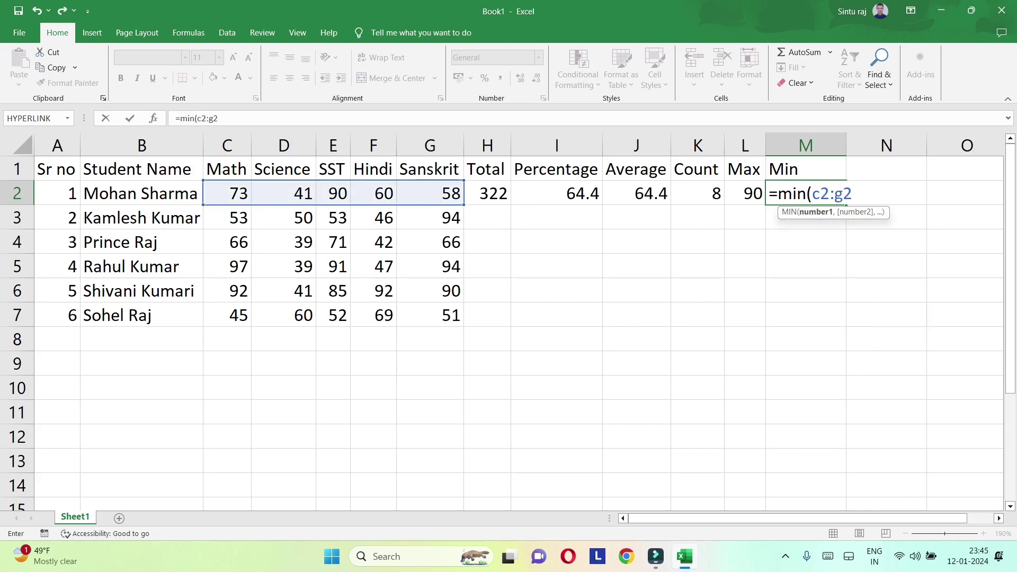
{"action": "type", "text": ")"}
{"action": "key", "text": "Return"}
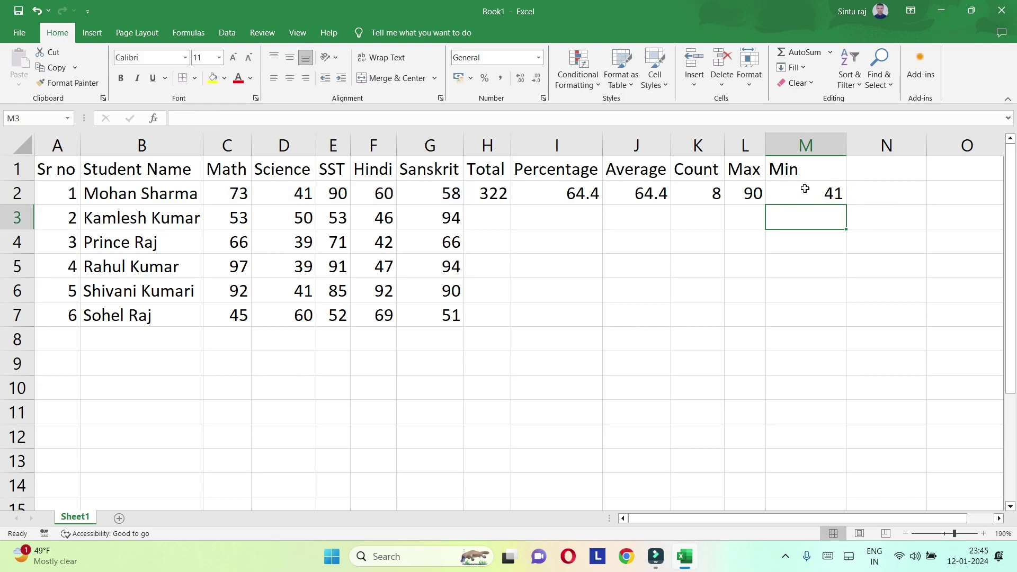
{"action": "double_click", "coordinate": [846, 145]}
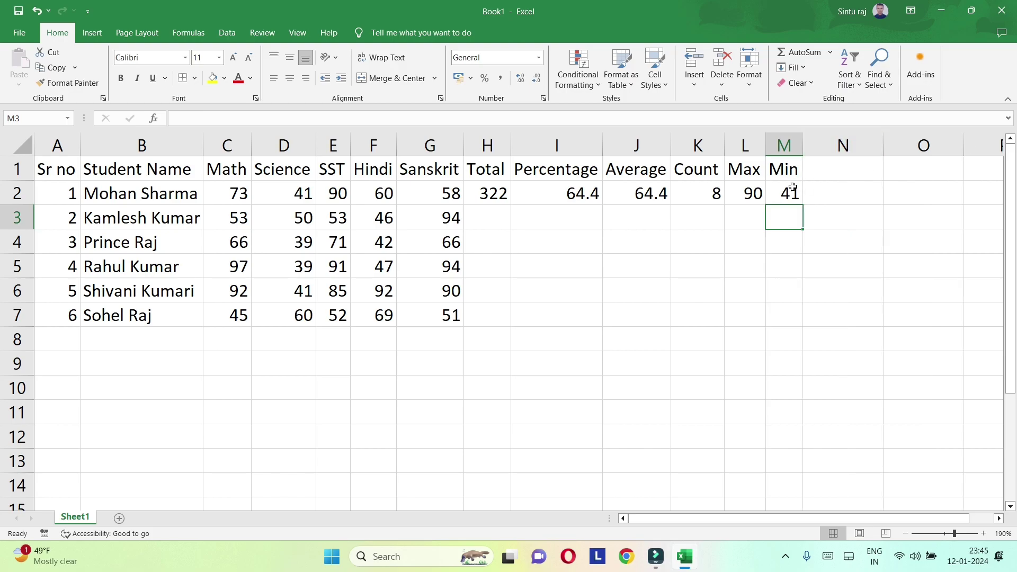
Fill the H2:M2 formulas down to row 7 and check the copied Average in J5
{"action": "left_click", "coordinate": [606, 195]}
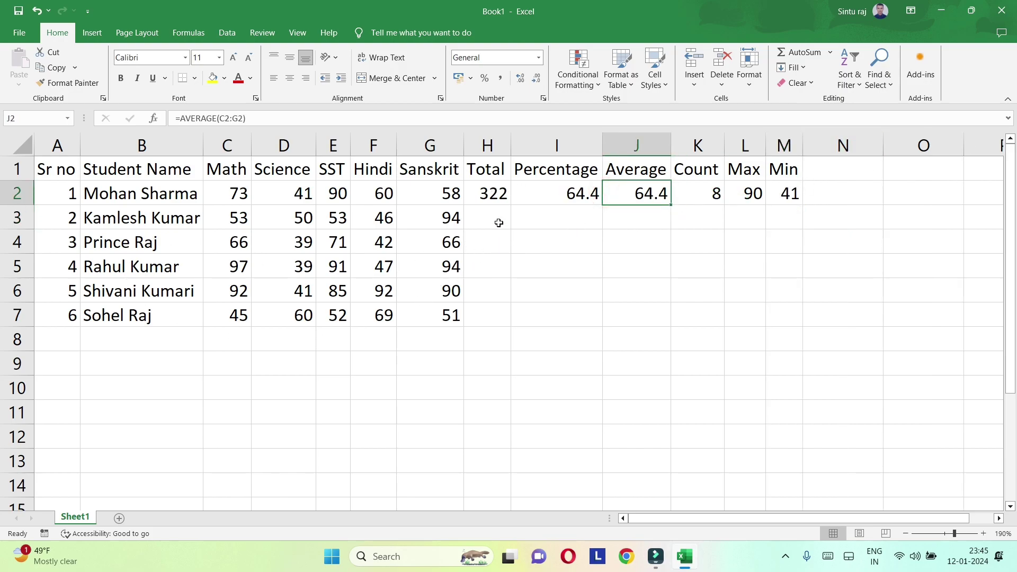
{"action": "left_click", "coordinate": [482, 197]}
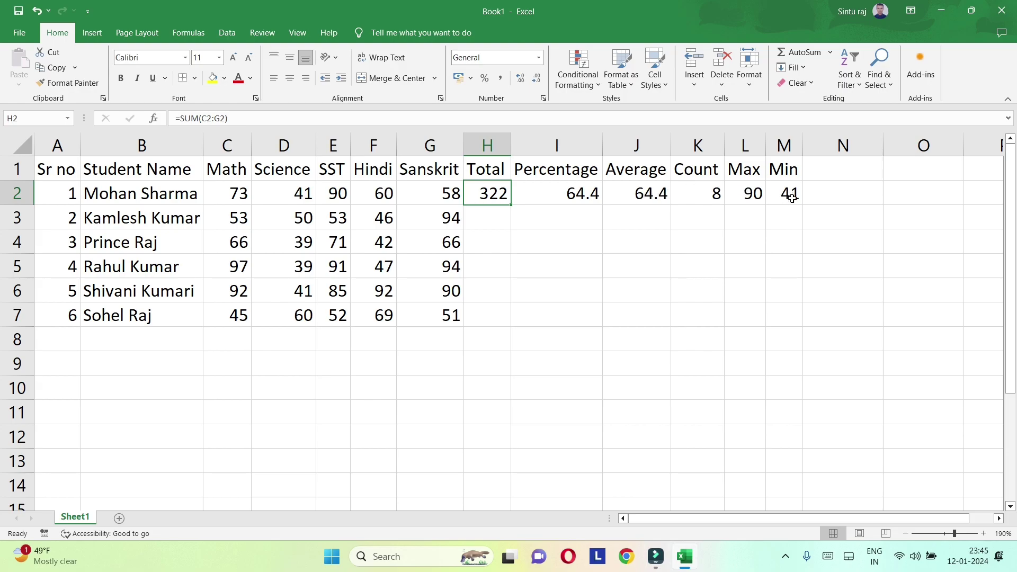
{"action": "left_click_drag", "start_coordinate": [493, 194], "coordinate": [775, 194]}
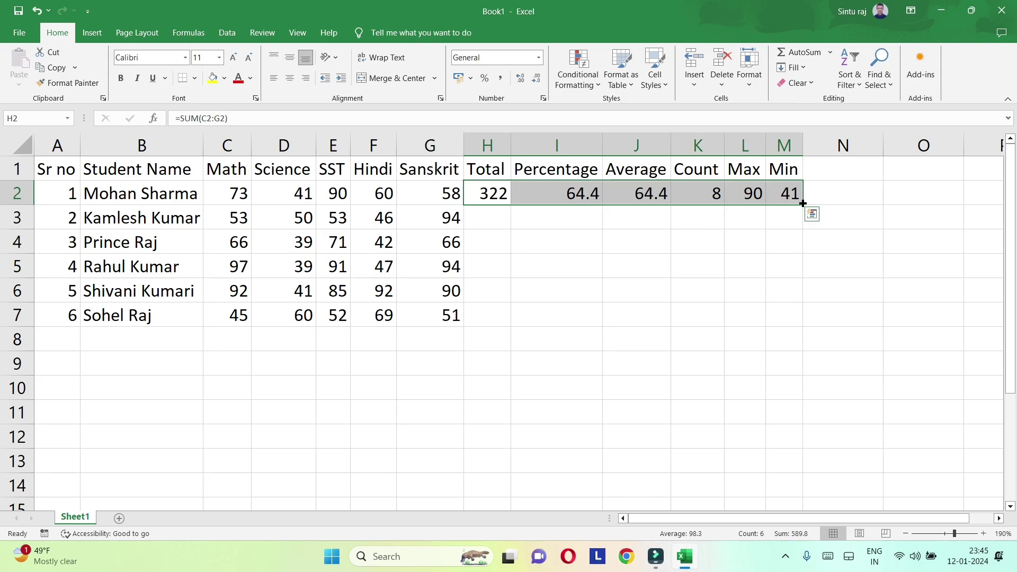
{"action": "mouse_move", "coordinate": [803, 203]}
{"action": "left_mouse_down"}
{"action": "mouse_move", "coordinate": [802, 317]}
{"action": "mouse_move", "coordinate": [796, 200]}
{"action": "left_mouse_up"}
{"action": "double_click", "coordinate": [803, 205]}
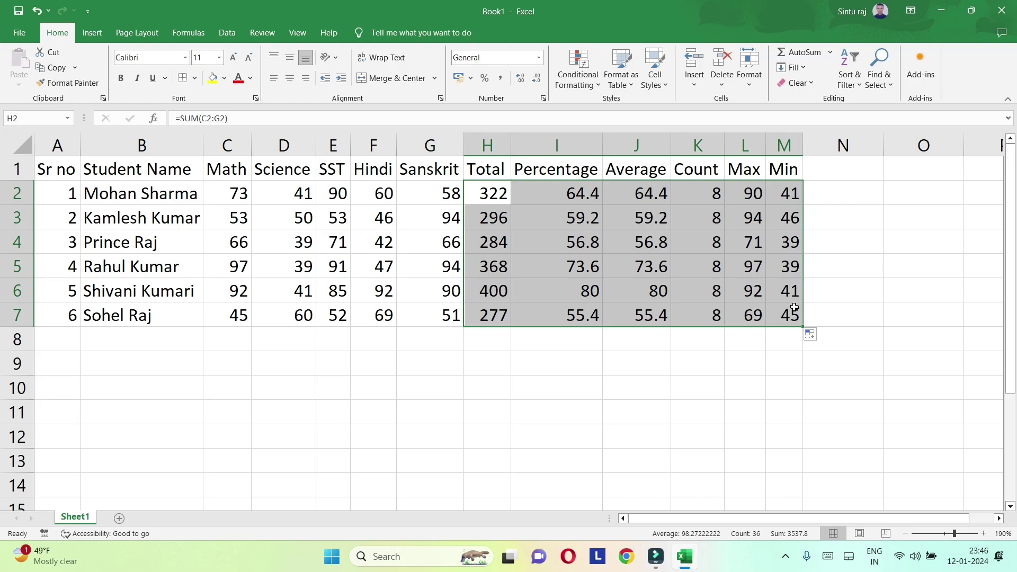
{"action": "left_click", "coordinate": [662, 272]}
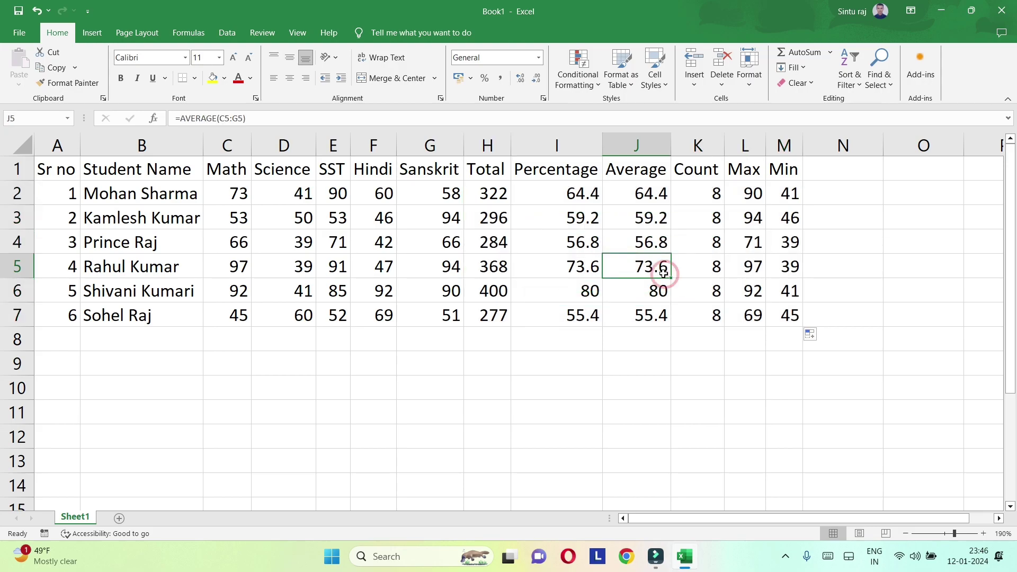